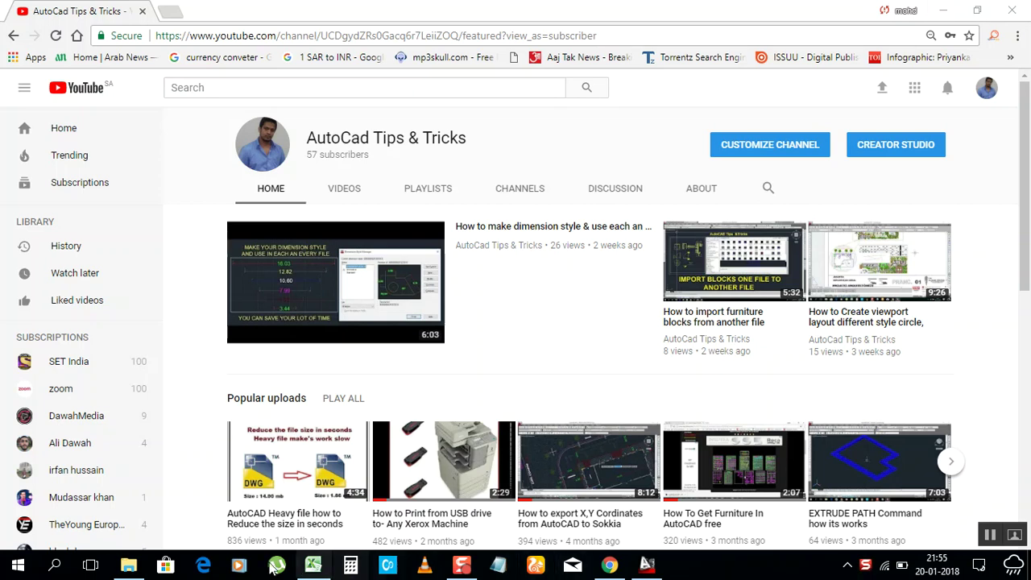
Bring the Data sheet.xlsx reinforcement calculation workbook to the front.
click(314, 566)
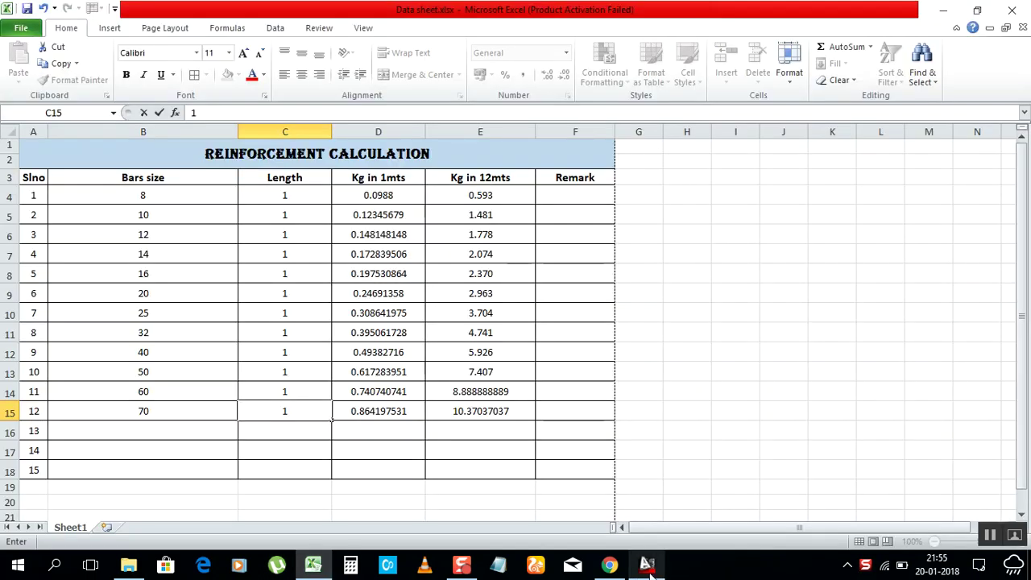
Compare the Excel reinforcement table with the blank Drawing2.dwg, finishing in AutoCAD.
click(314, 564)
click(314, 564)
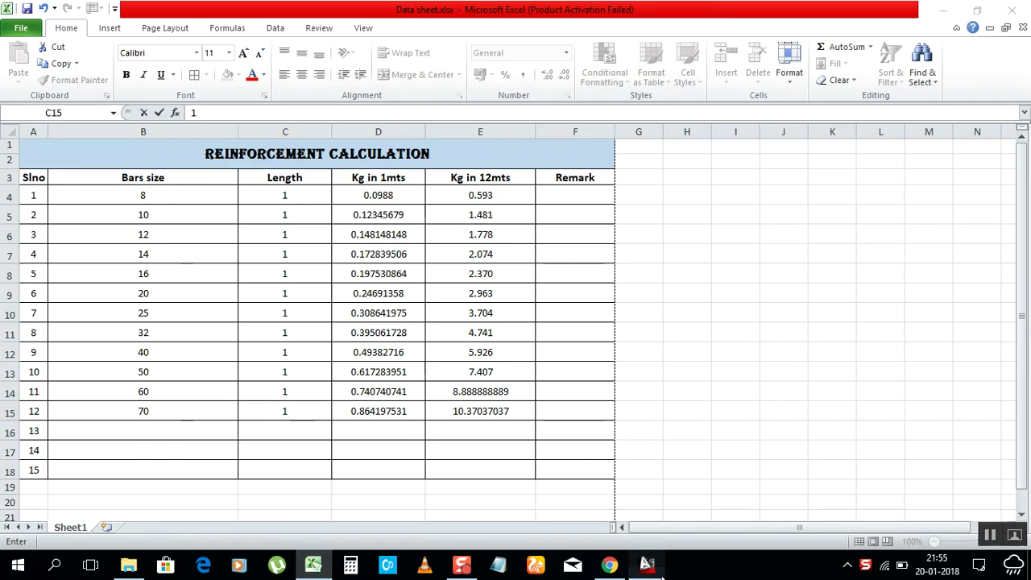
click(646, 564)
key(alt+Tab)
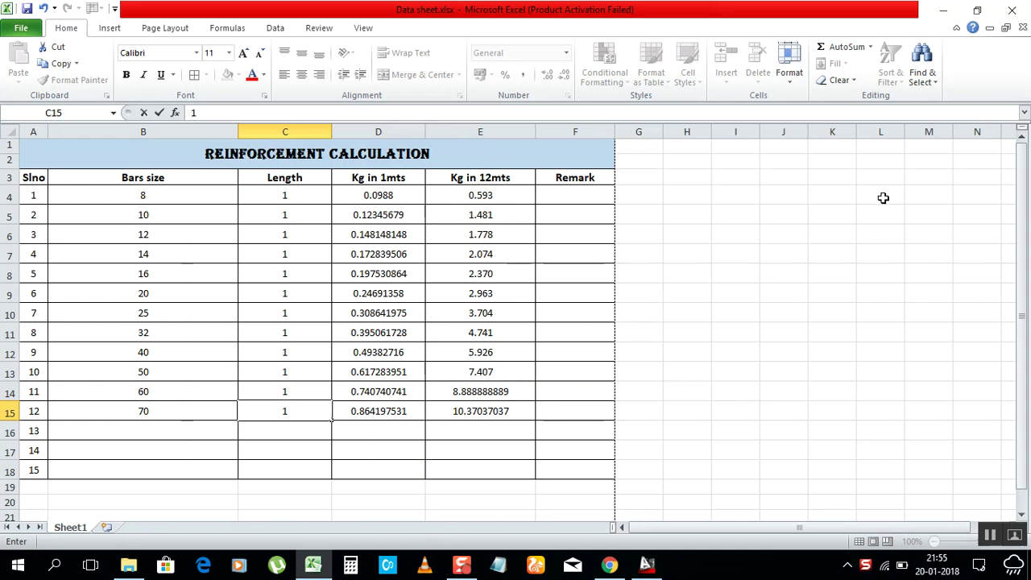
click(646, 563)
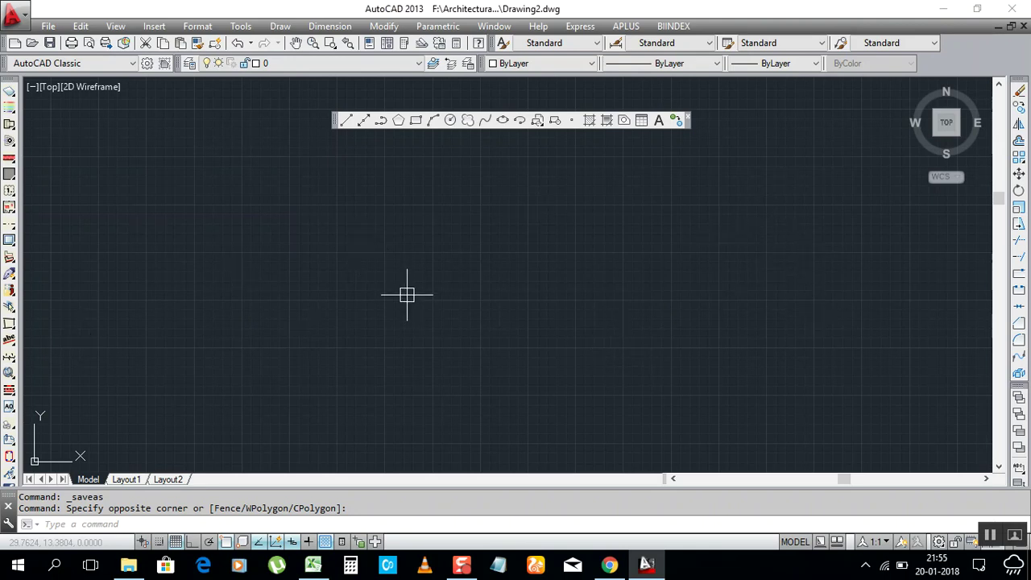
click(313, 564)
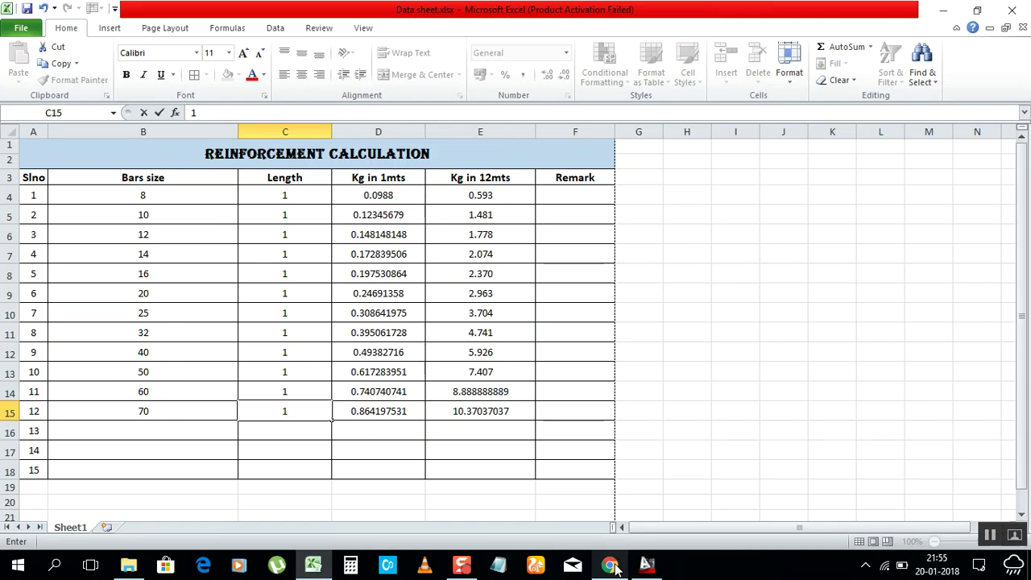
click(646, 564)
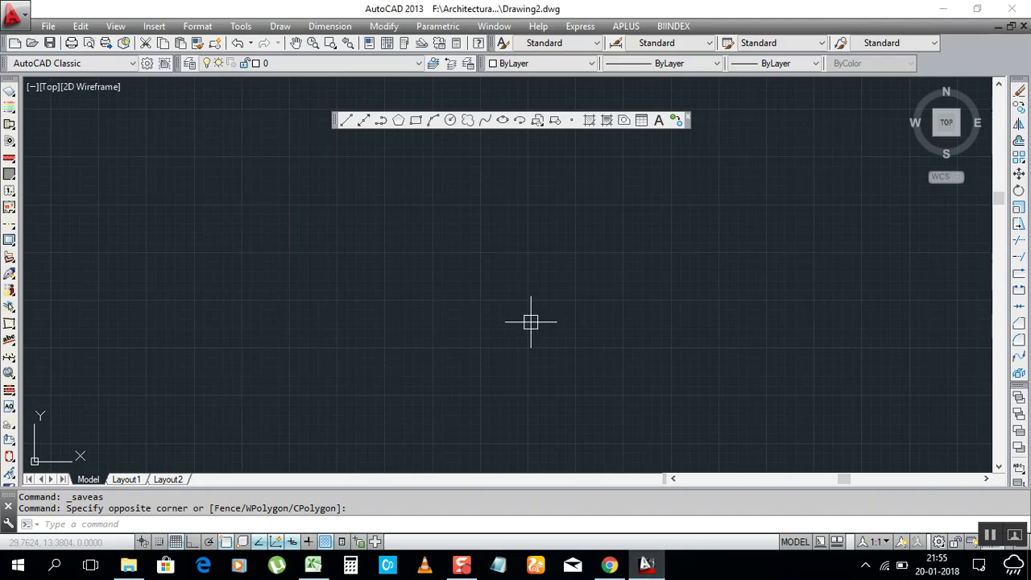
click(313, 563)
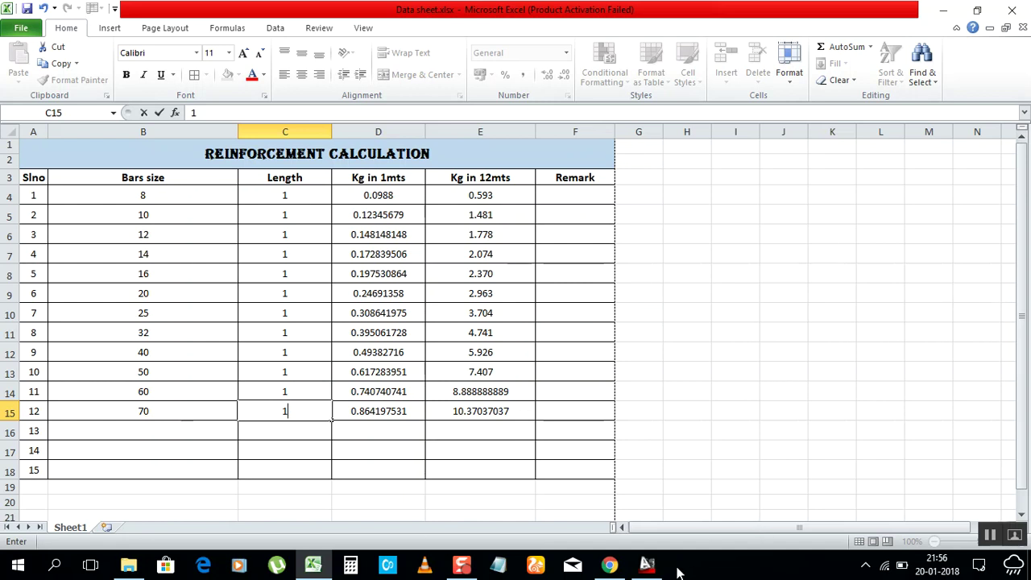
click(647, 565)
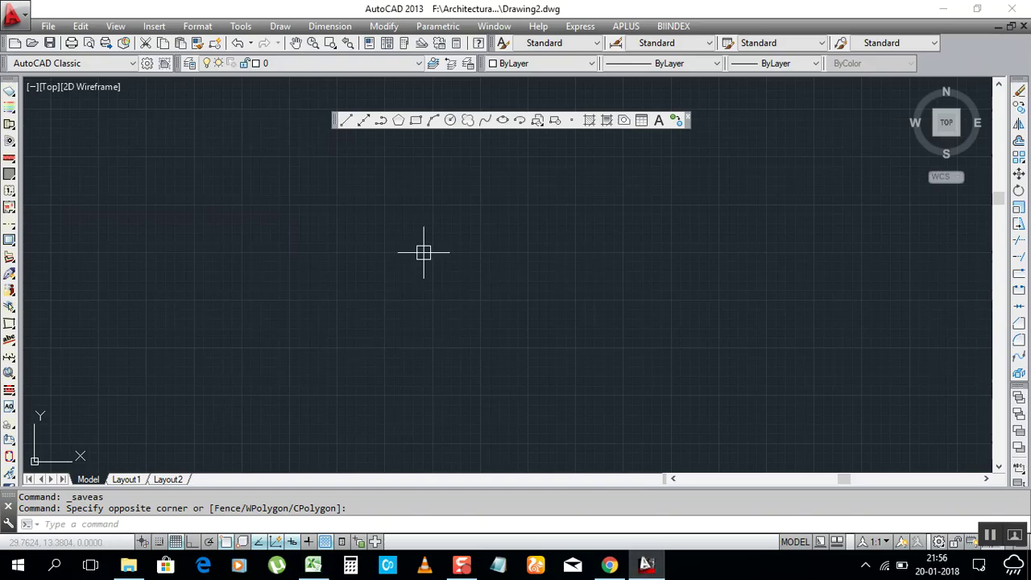
click(688, 119)
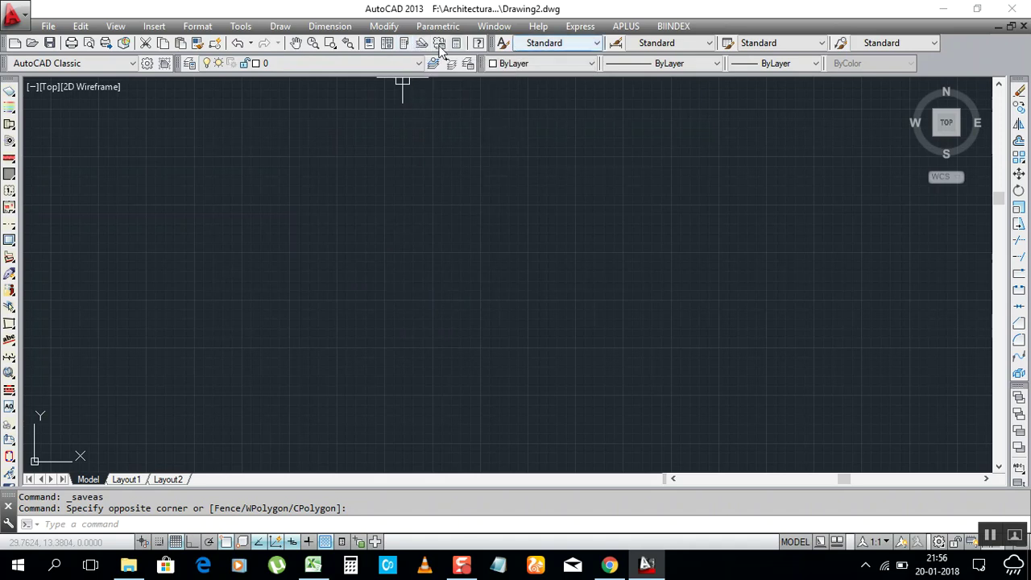
right_click(409, 51)
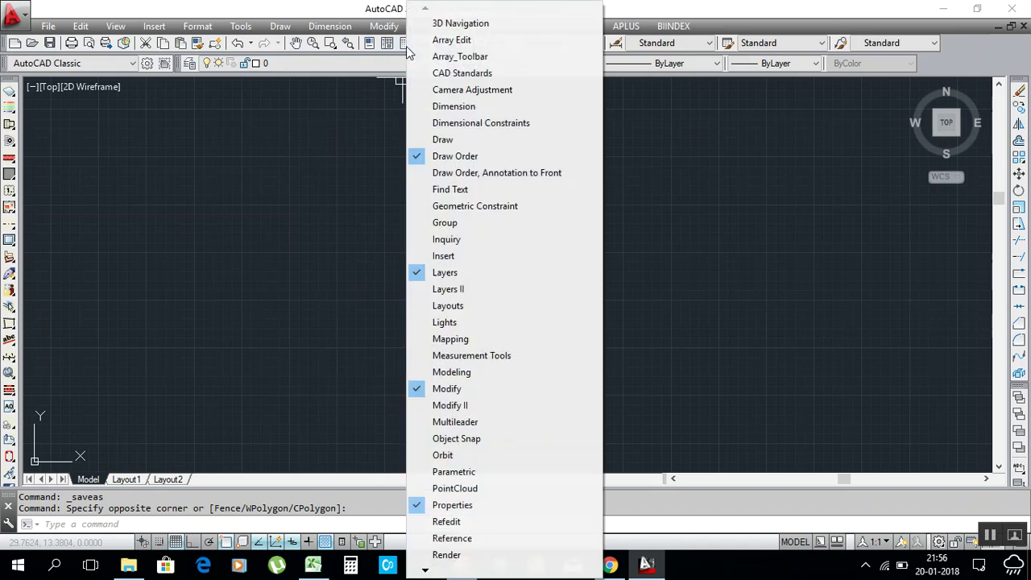
click(445, 140)
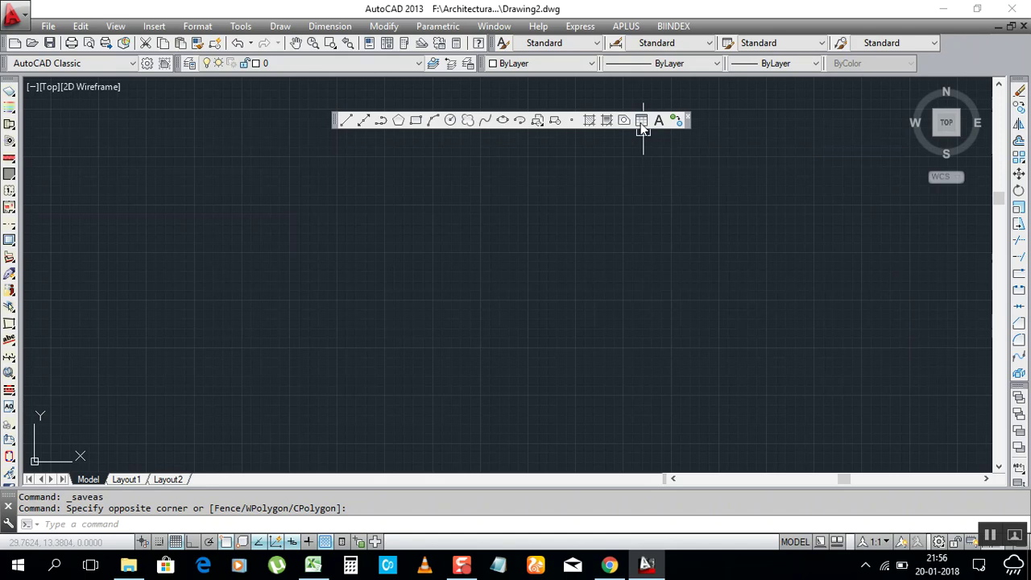
click(641, 120)
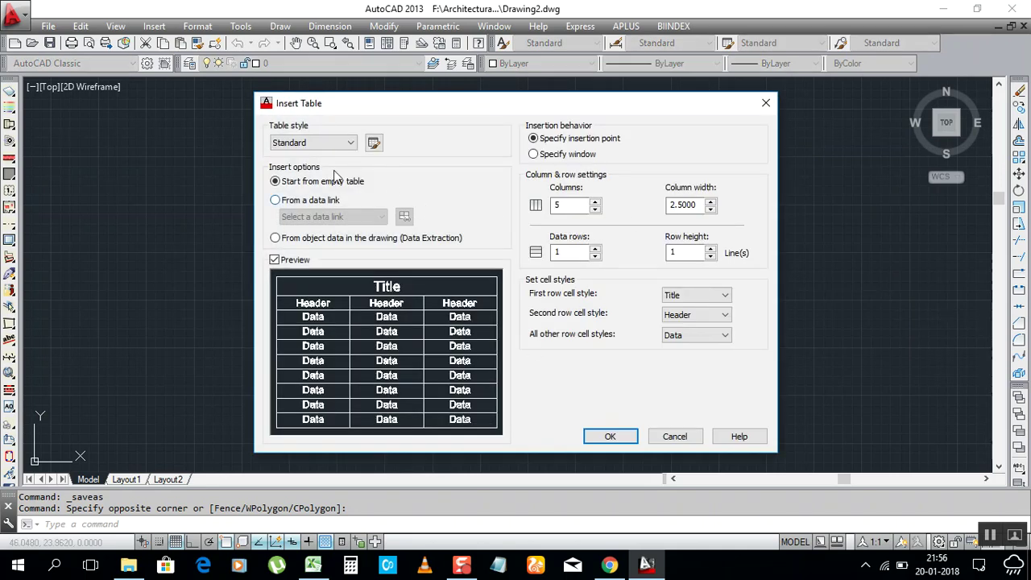
Base the new table on a data link and create an Excel data link named SHEET 1.
click(276, 202)
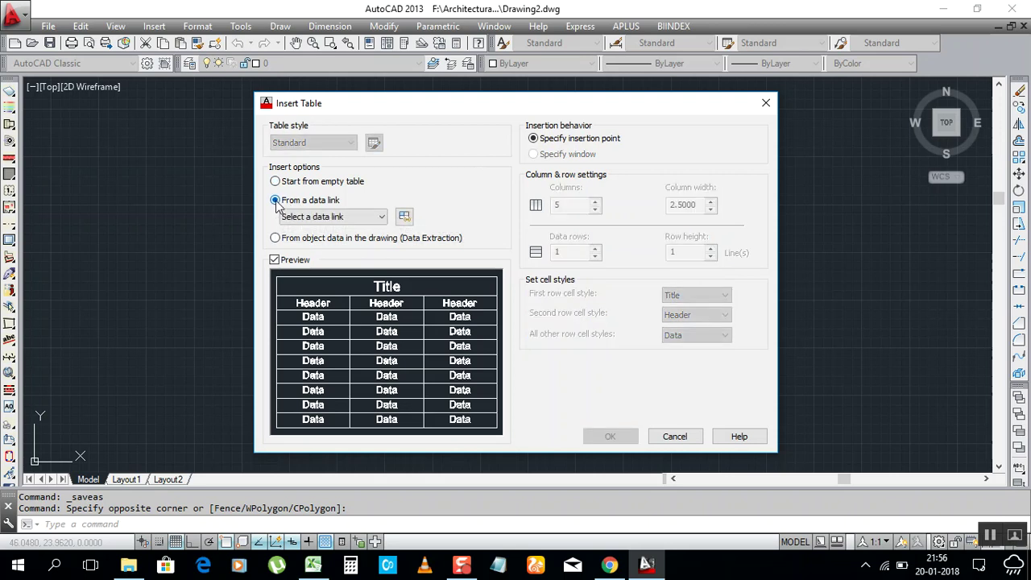
click(405, 219)
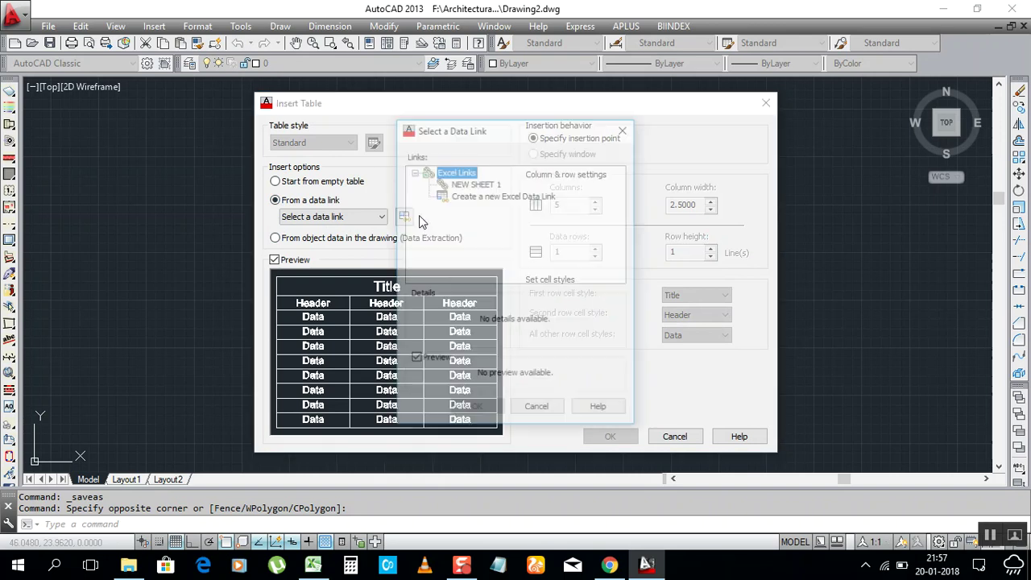
click(476, 197)
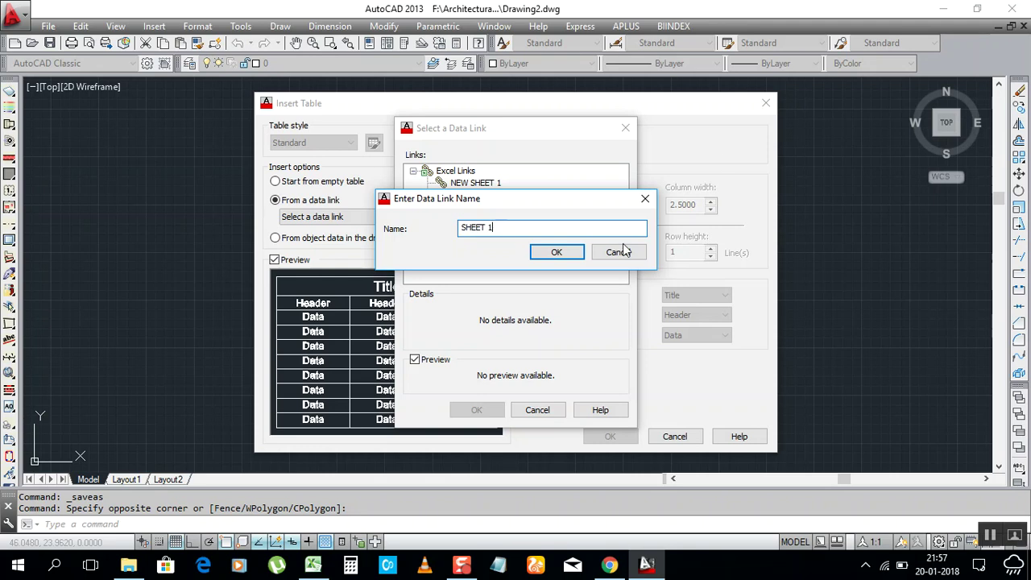
click(548, 253)
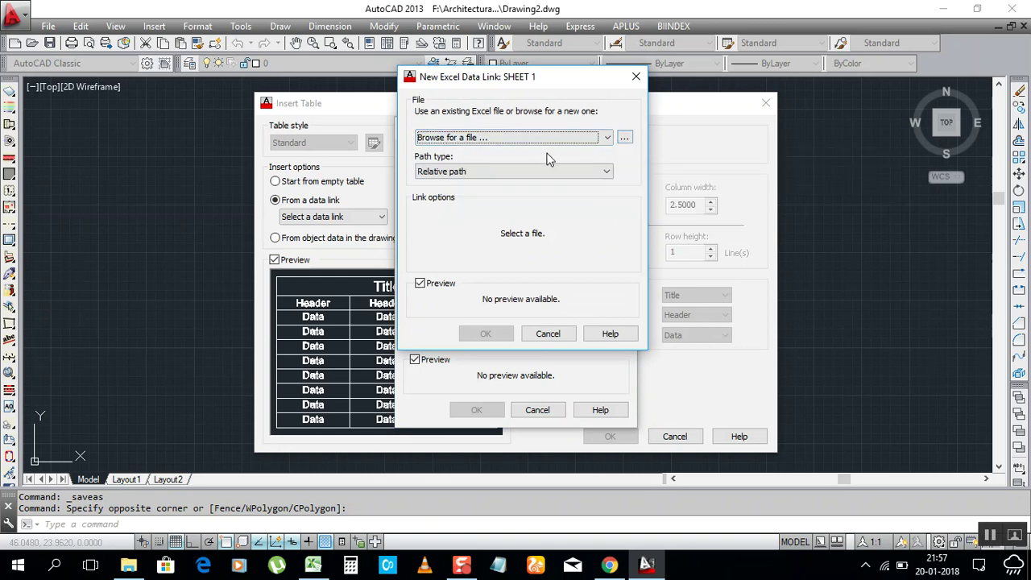
Set the SHEET 1 data link to store a full path.
click(625, 139)
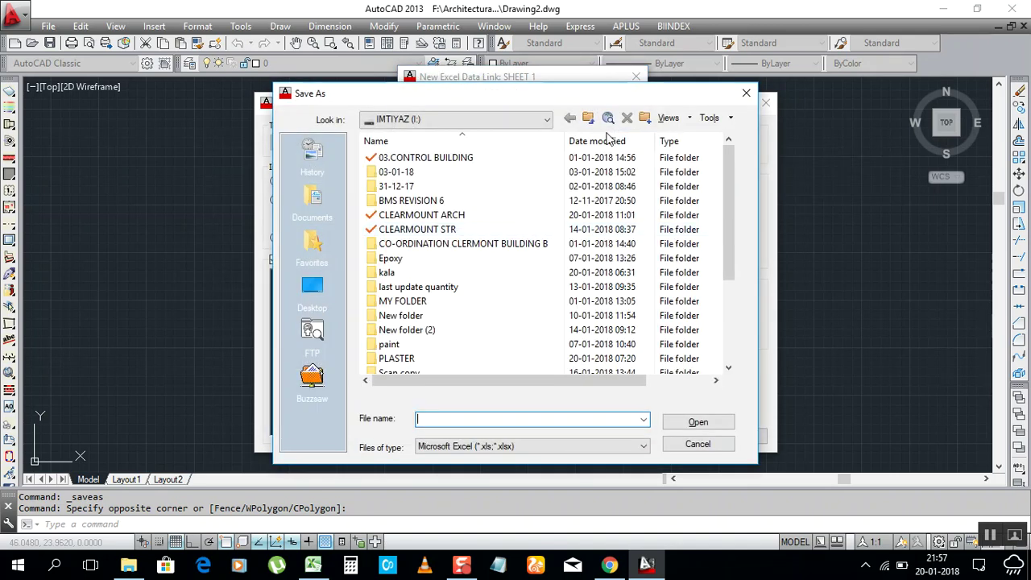
click(749, 96)
click(516, 171)
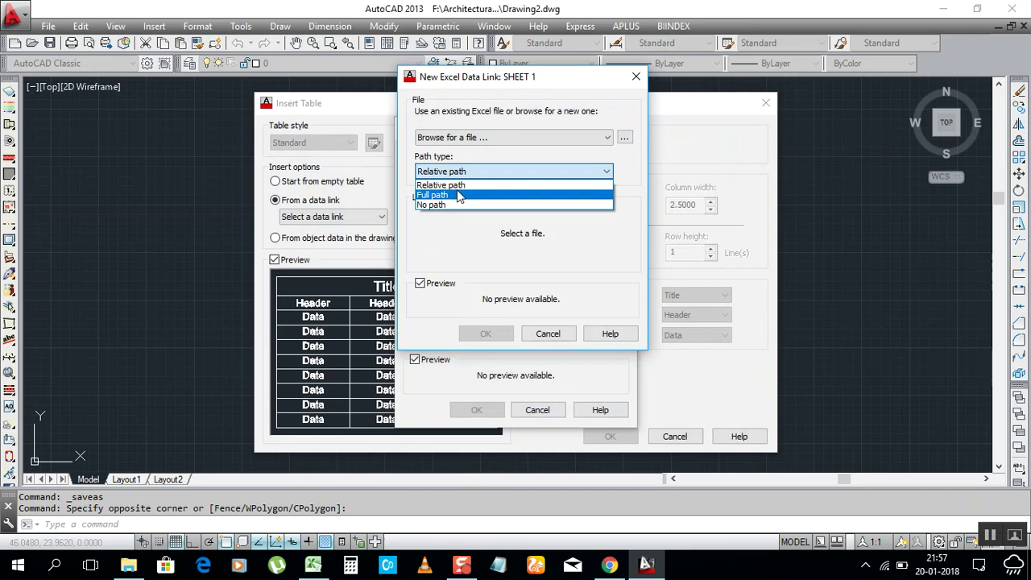
click(470, 196)
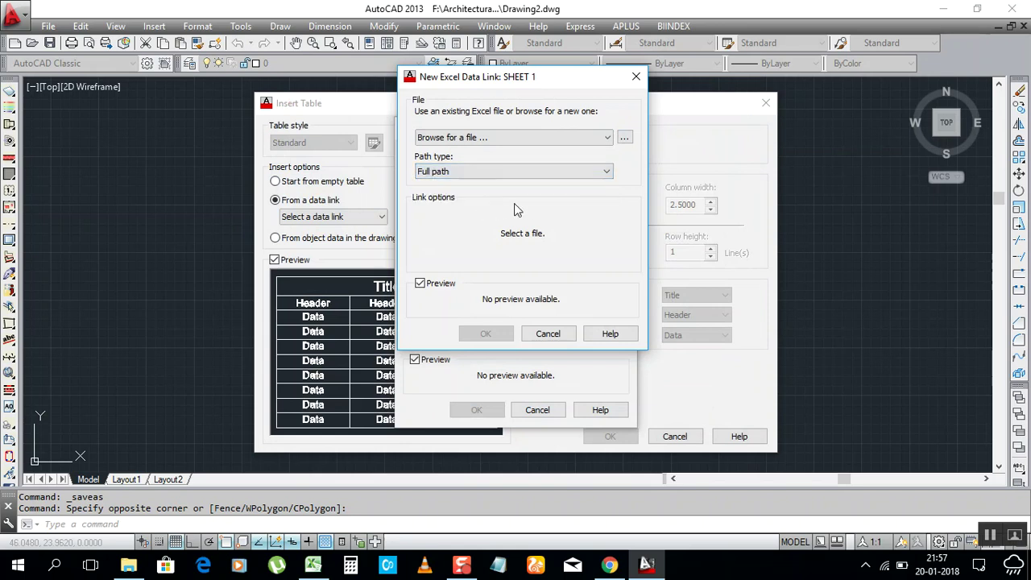
Select Data sheet.xlsx on the I: drive as the linked Excel file.
click(624, 138)
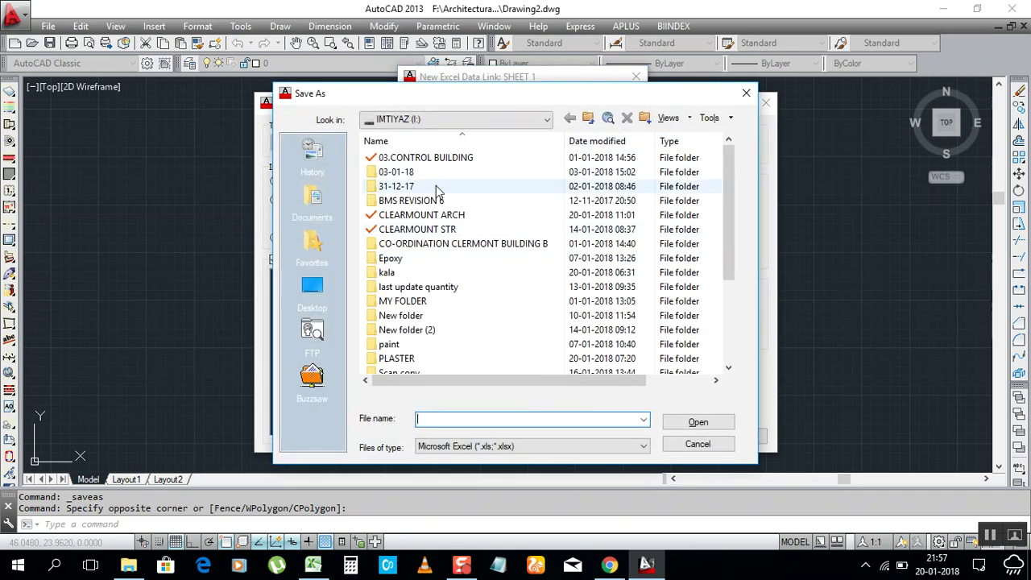
click(475, 119)
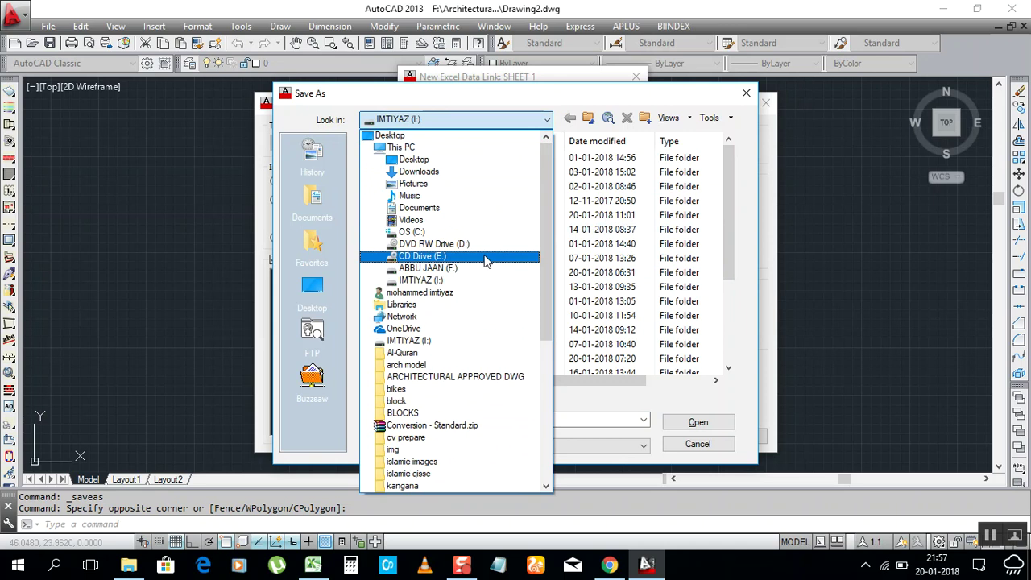
click(473, 279)
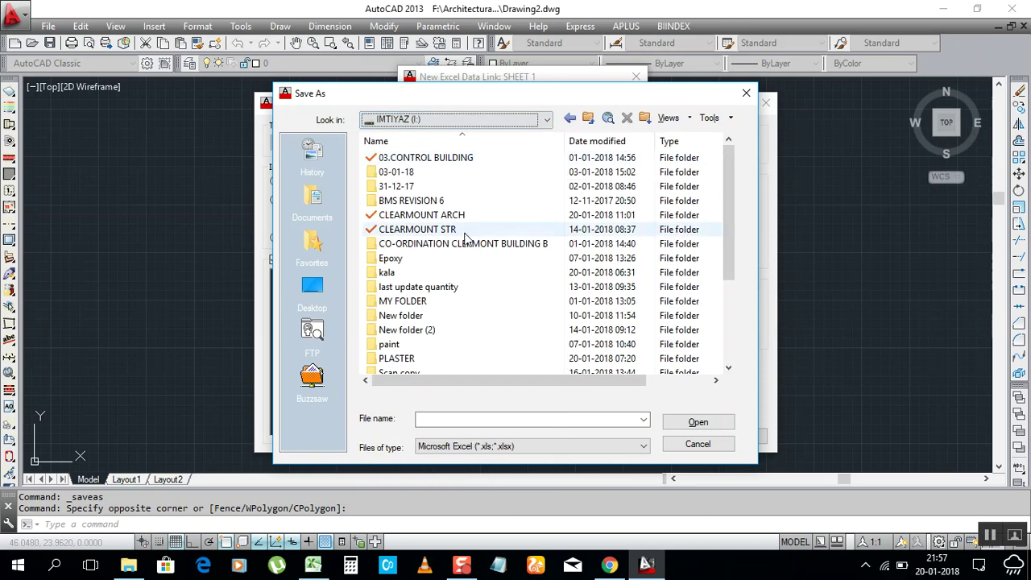
scroll(417, 327, down, 3)
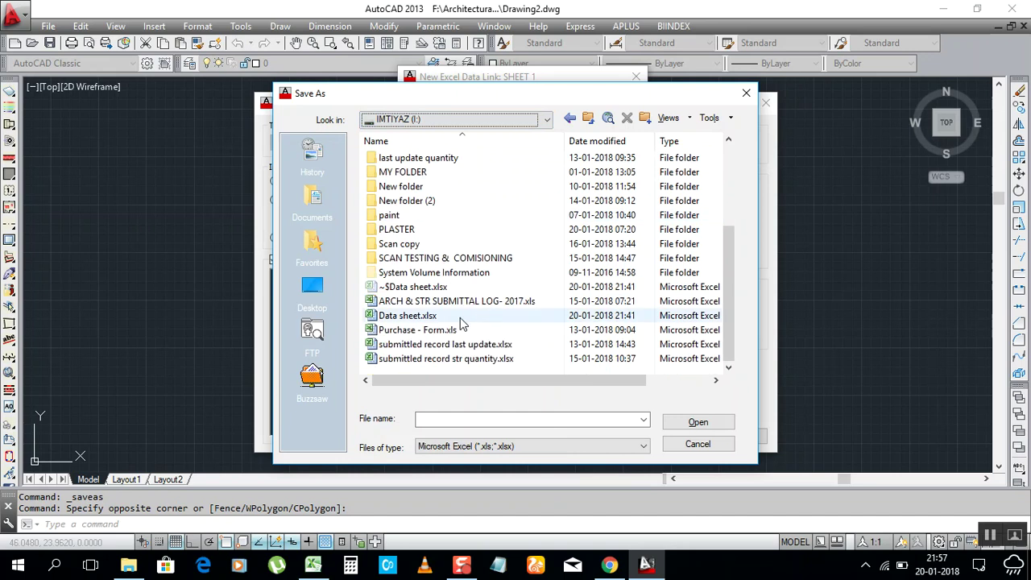
click(407, 315)
click(698, 422)
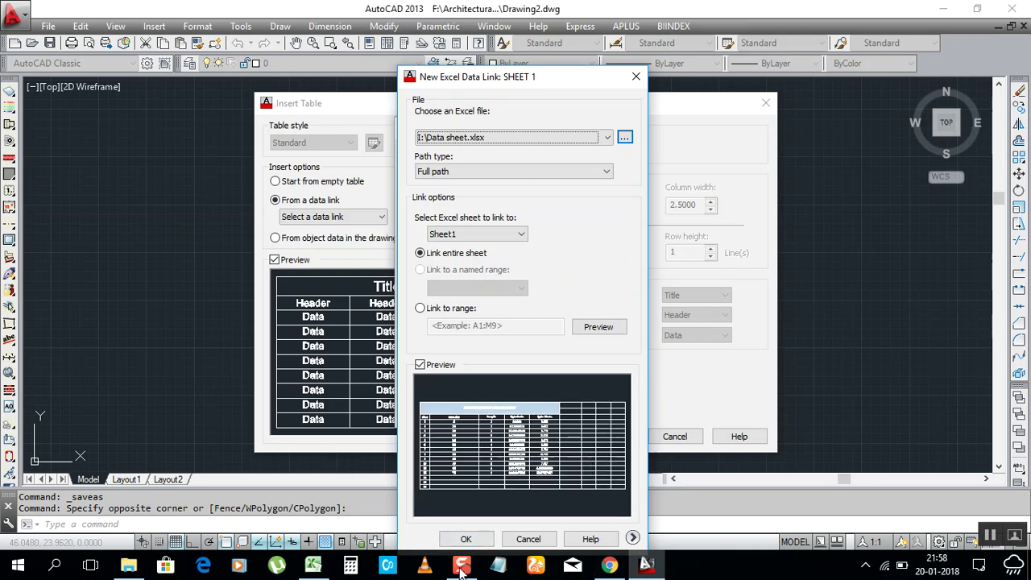
Accept the new link settings and choose SHEET 1 as the table's data source.
click(313, 563)
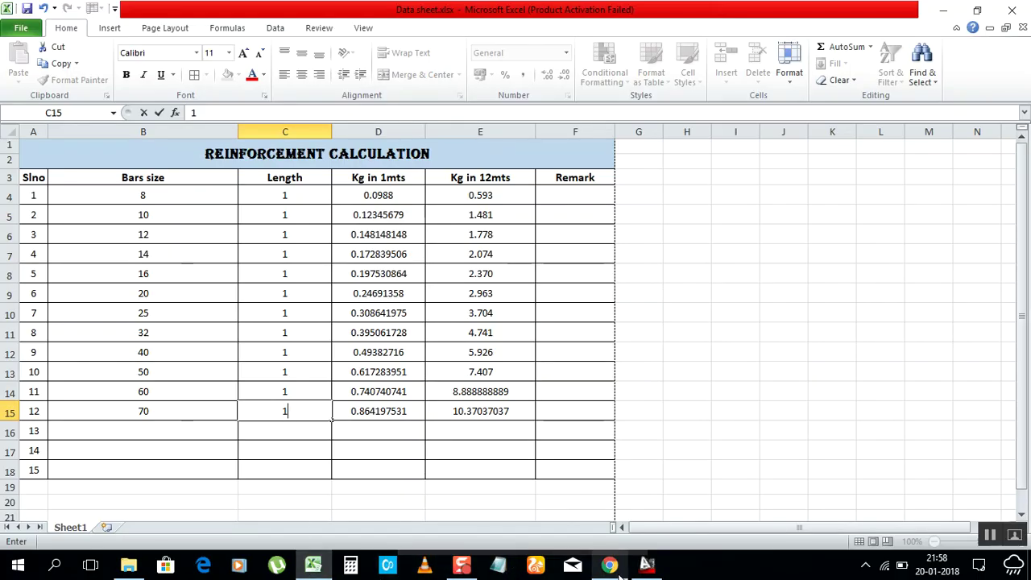
click(647, 563)
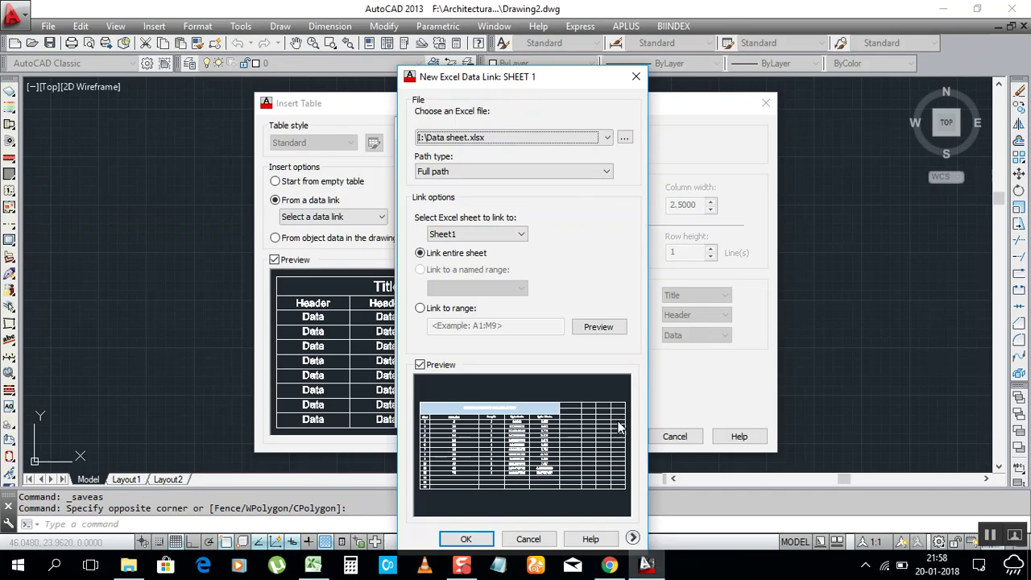
click(467, 542)
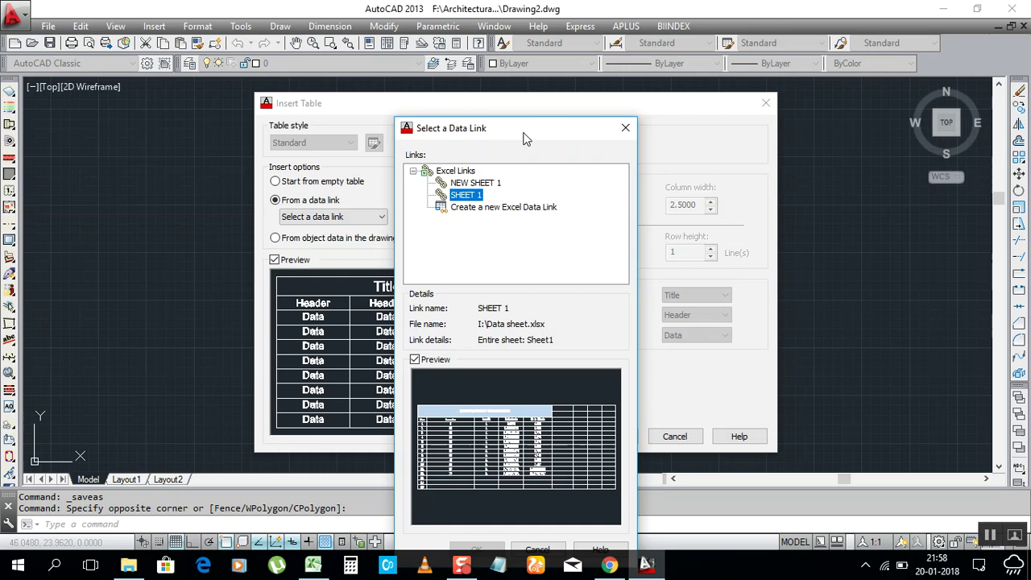
drag(518, 131, 521, 67)
click(481, 487)
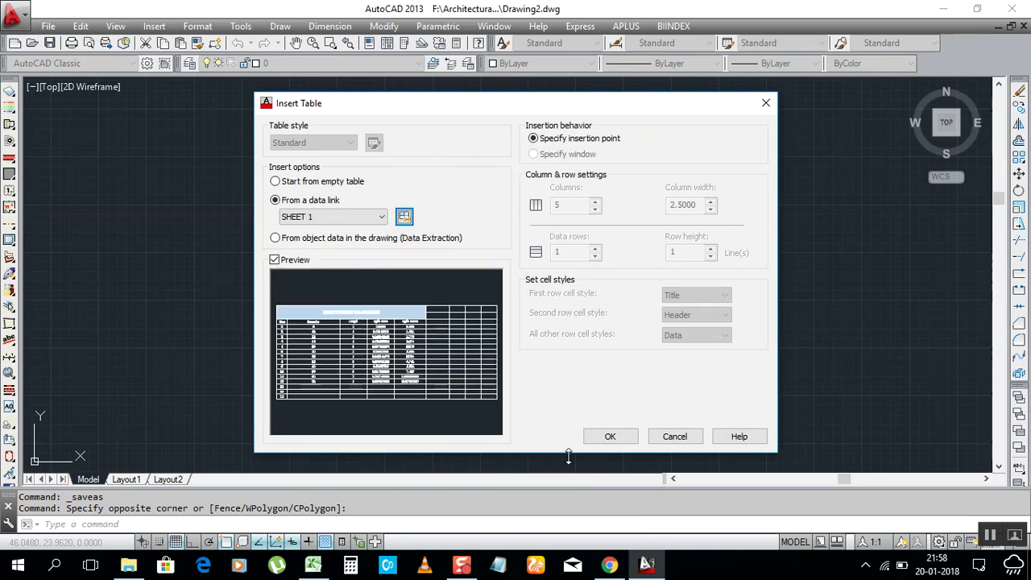
Place the linked REINFORCEMENT CALCULATION table in the drawing and zoom in to read its rows.
click(610, 436)
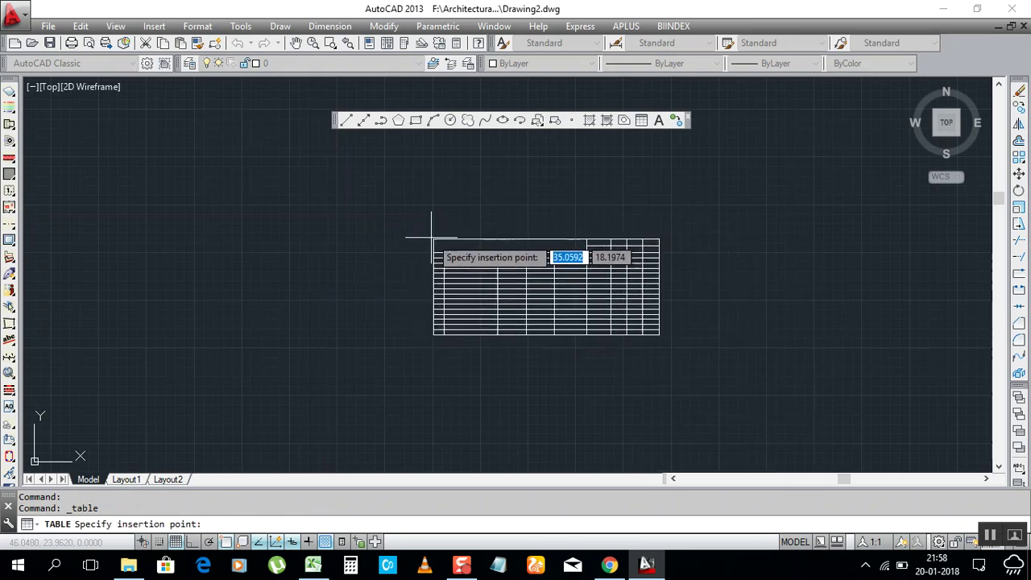
click(435, 212)
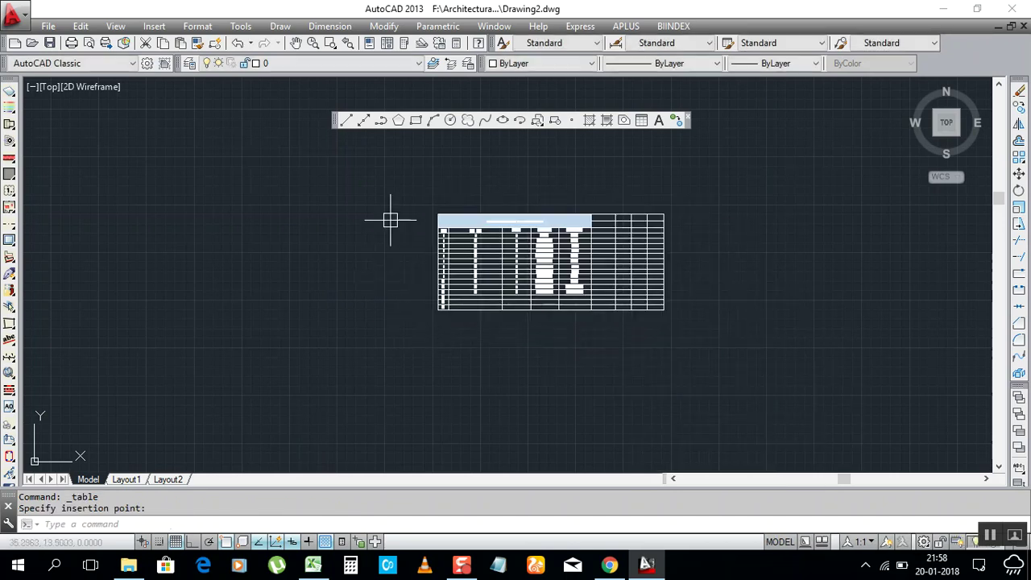
scroll(489, 256, up, 2)
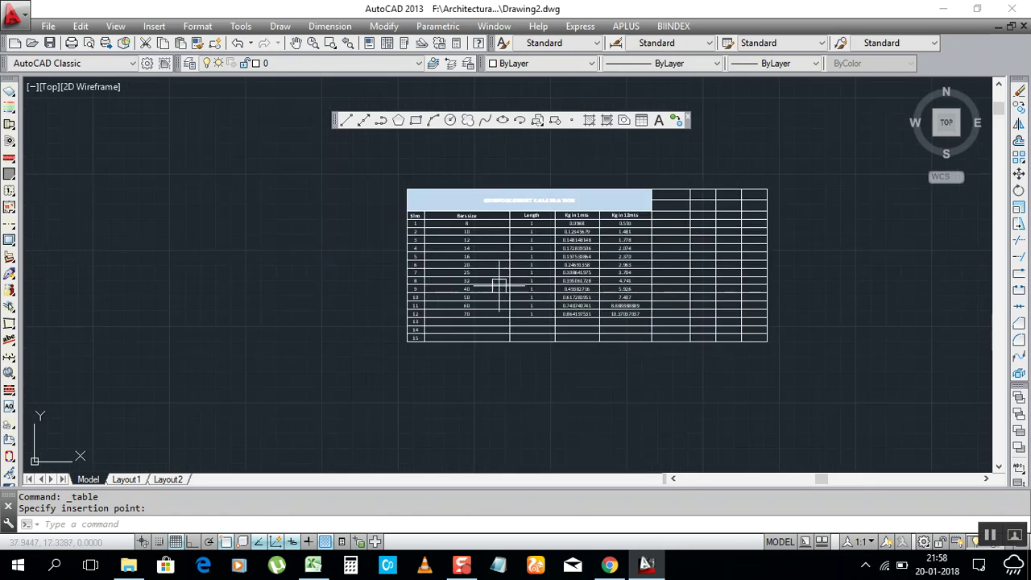
scroll(499, 284, up, 2)
scroll(323, 308, down, 2)
scroll(442, 292, up, 2)
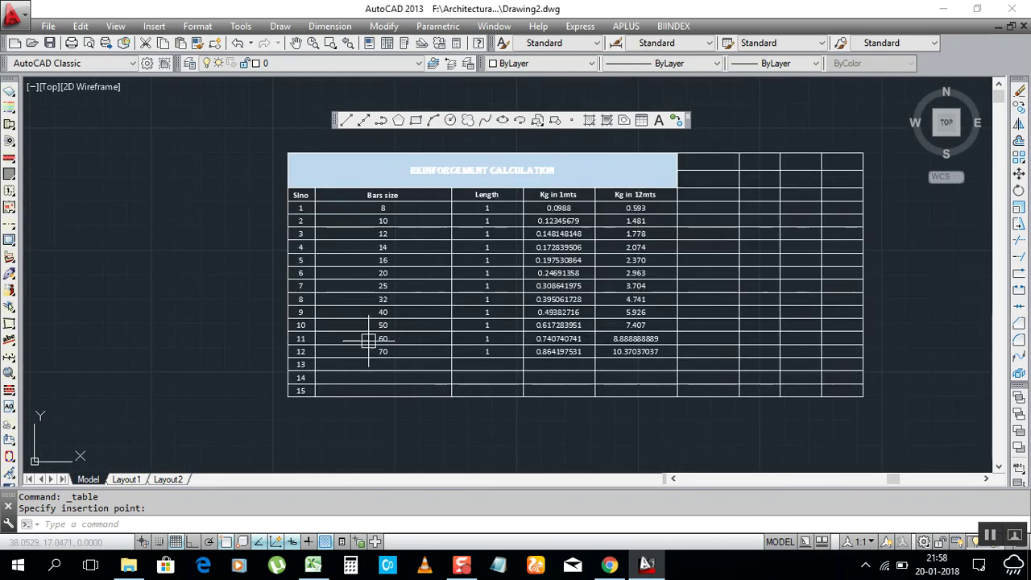
scroll(368, 339, up, 4)
scroll(400, 359, down, 2)
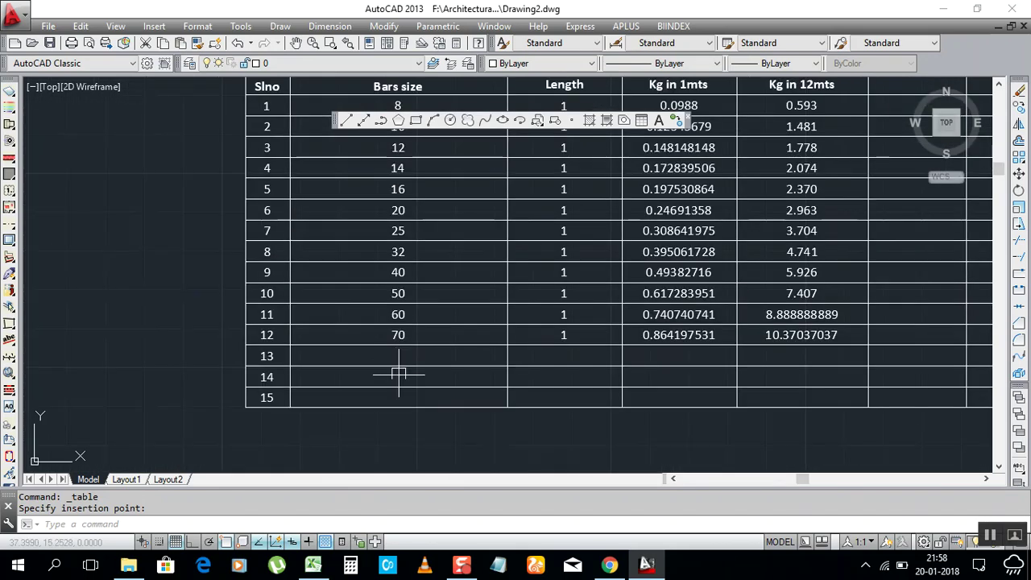
click(313, 564)
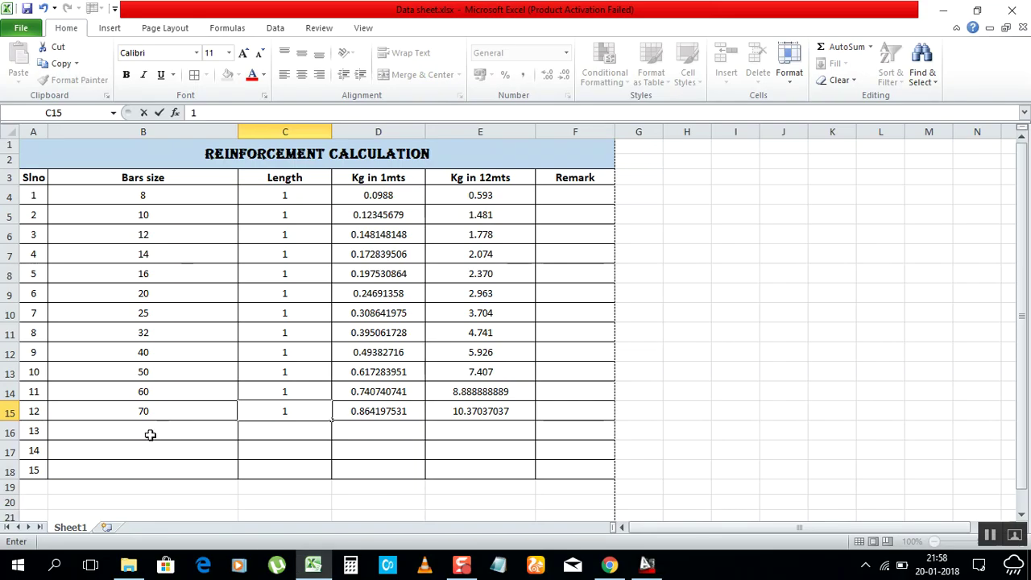
Finish the C15 Length entry, check empty cells B16–B18, and return to AutoCAD.
click(148, 435)
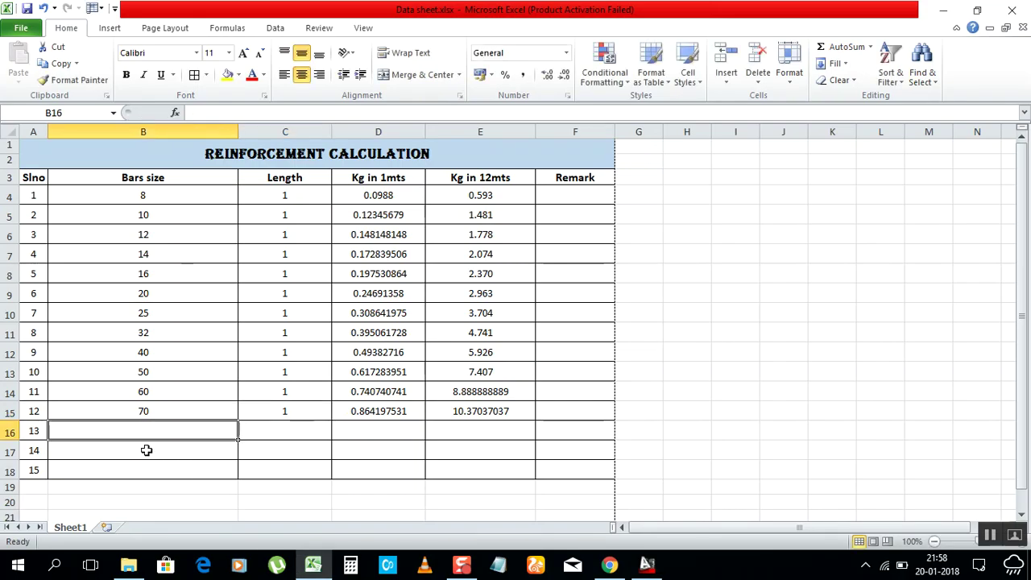
click(146, 451)
click(154, 469)
click(145, 433)
click(151, 455)
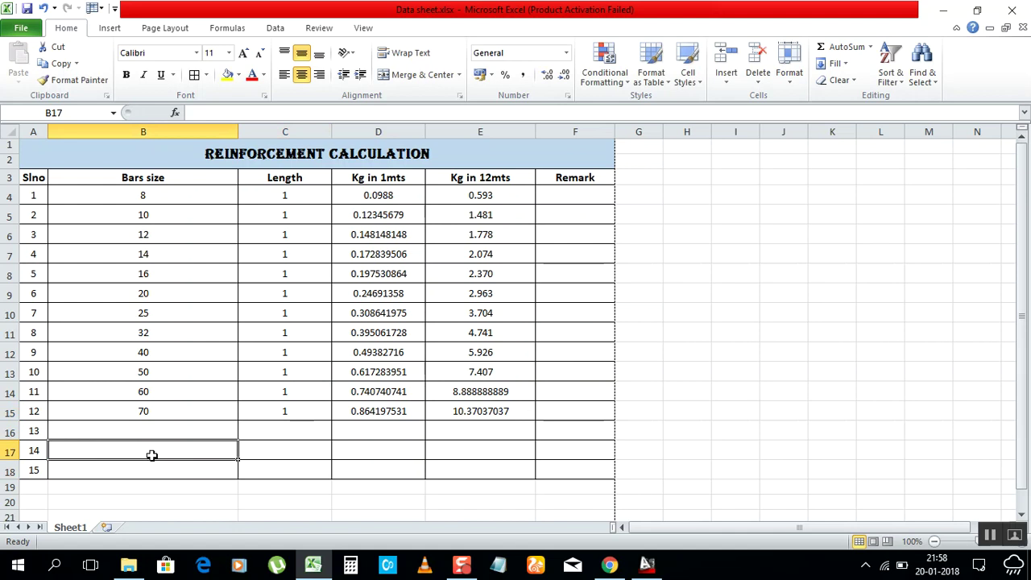
click(149, 470)
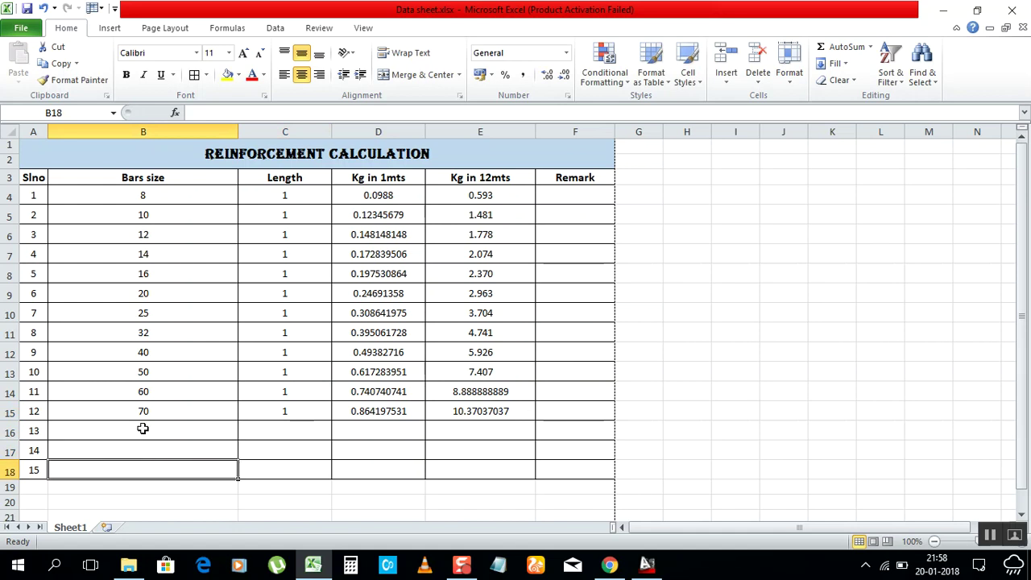
click(647, 566)
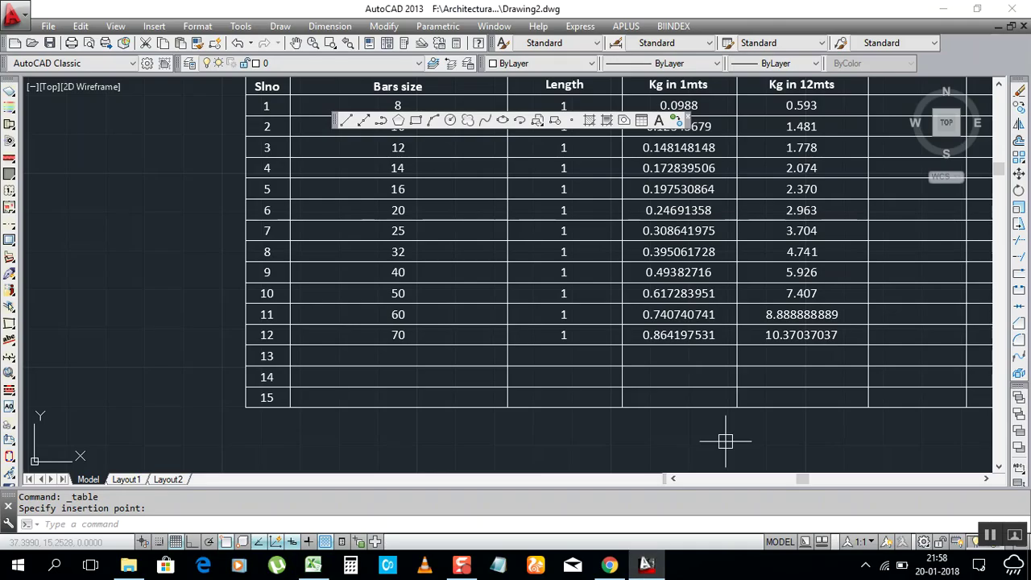
Open the SHEET 1 source file from an empty table cell's Data Links menu.
click(388, 354)
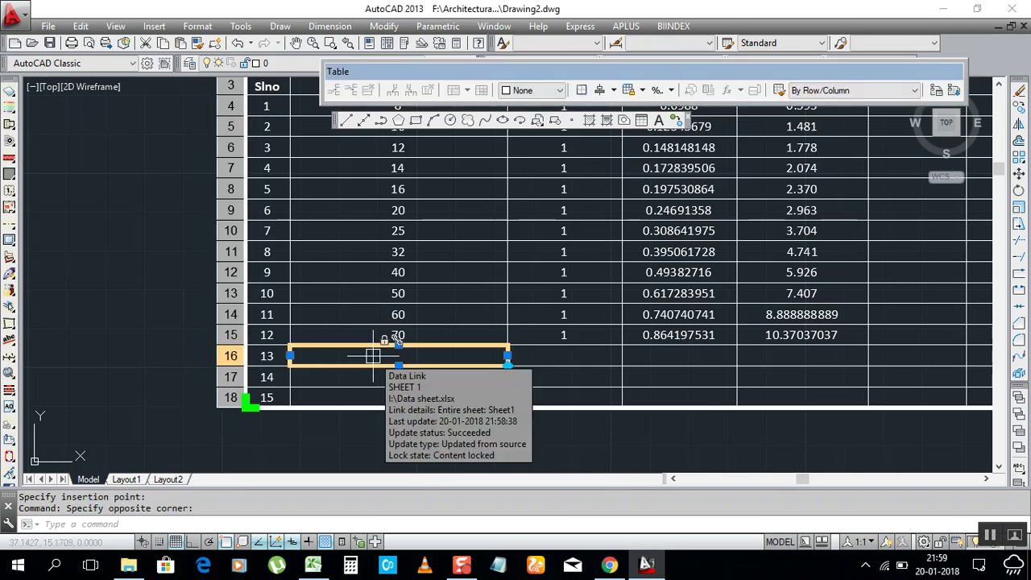
right_click(373, 355)
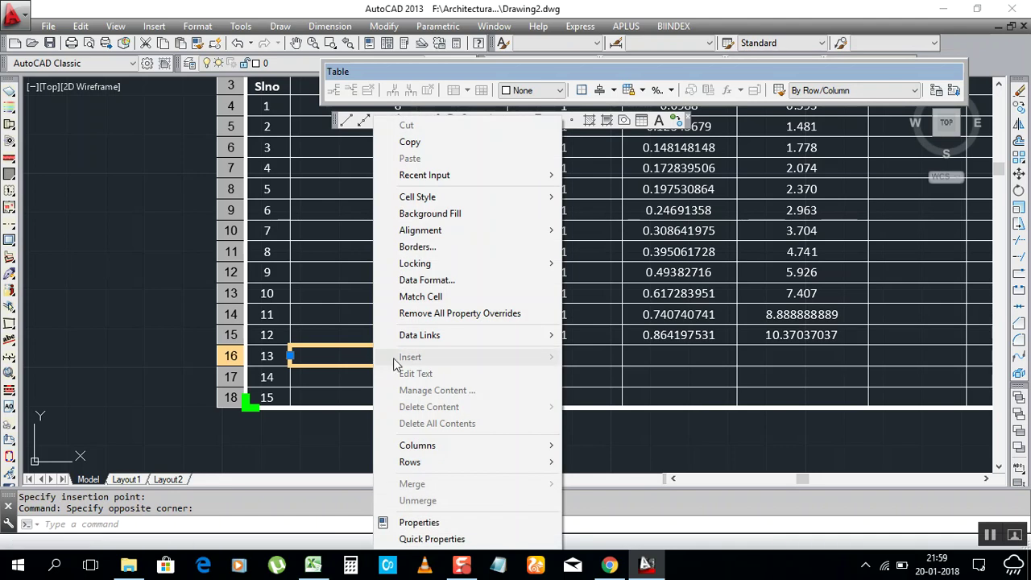
mouse_move(451, 336)
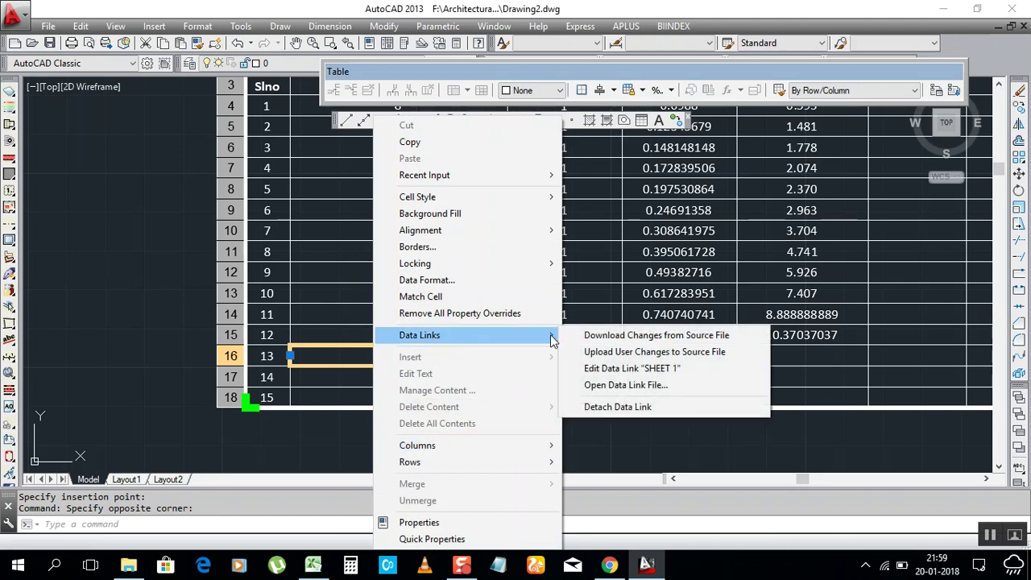
click(646, 386)
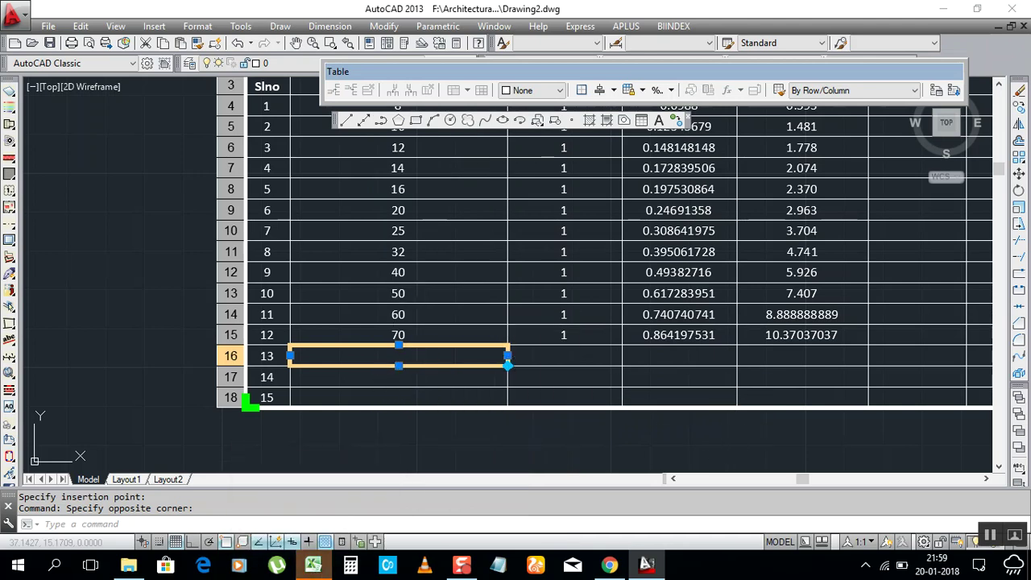
click(321, 498)
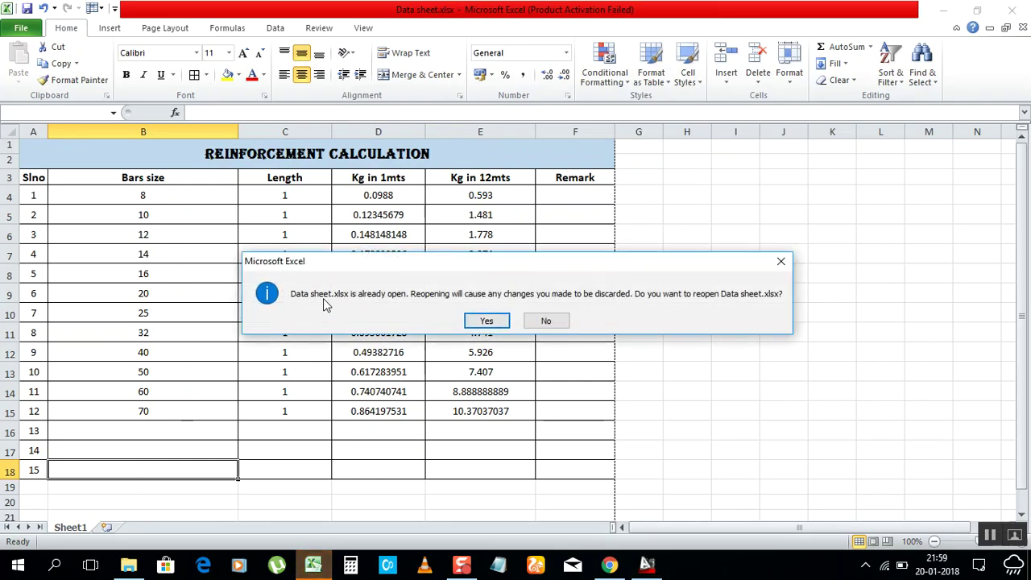
Reload the workbook and enter bar sizes 80, 90 and 100 in B16:B18.
click(489, 321)
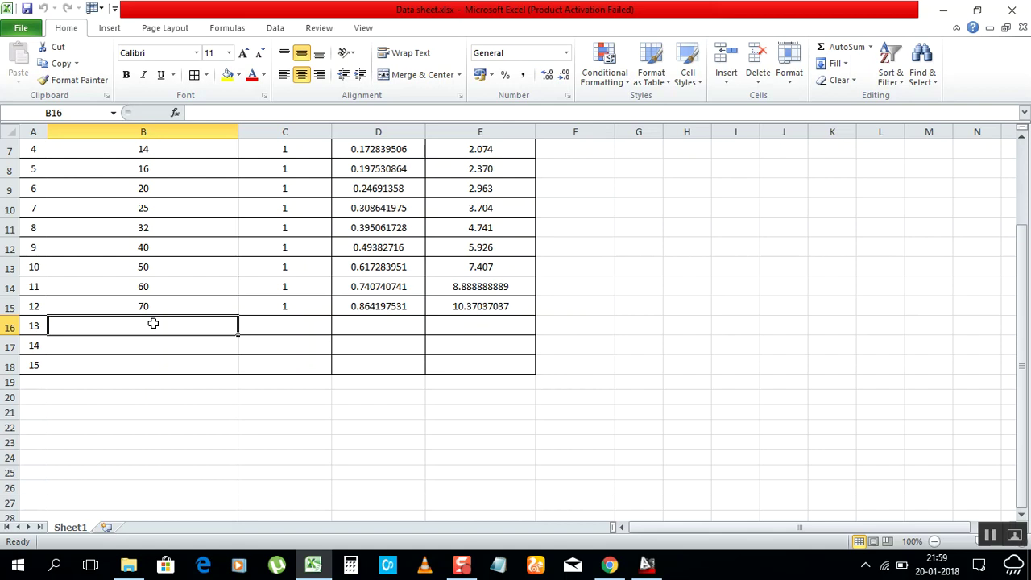
text(80)
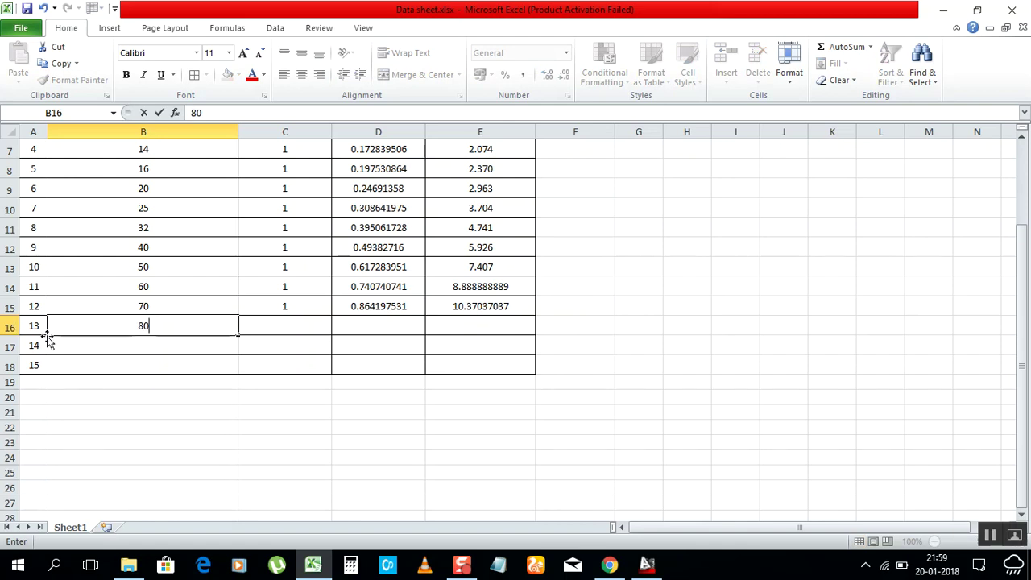
key(Return)
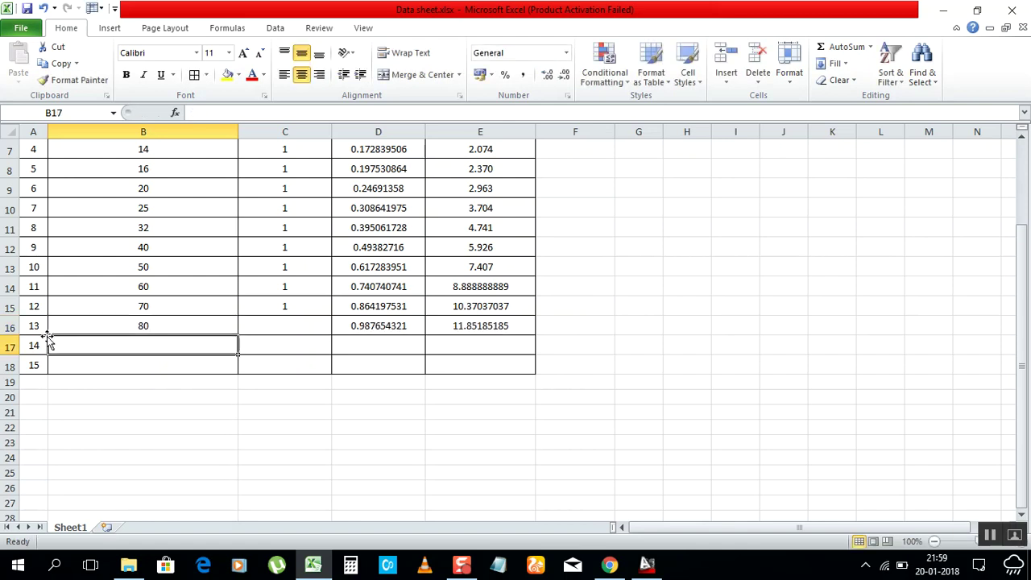
text(90)
key(Return)
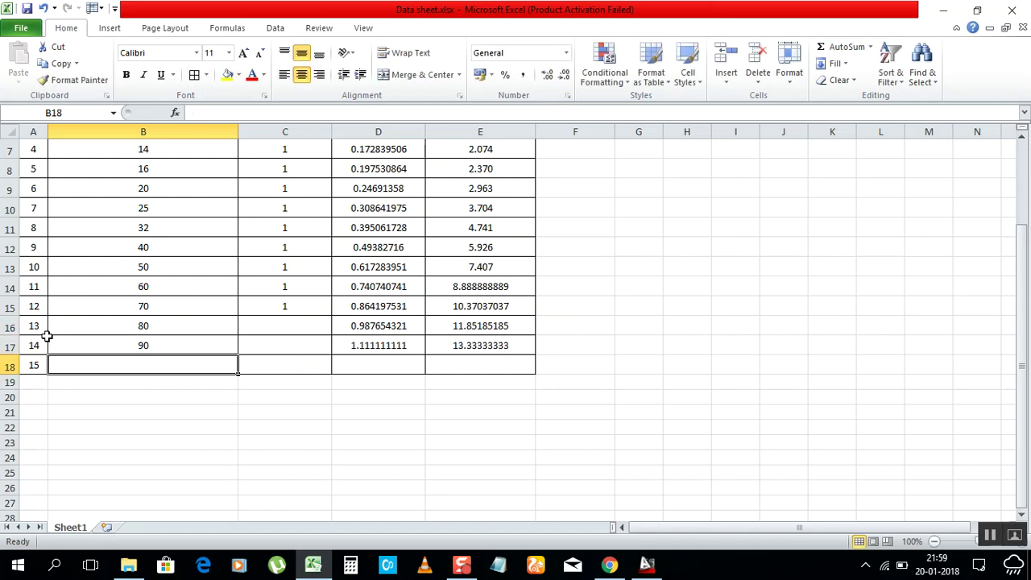
text(100)
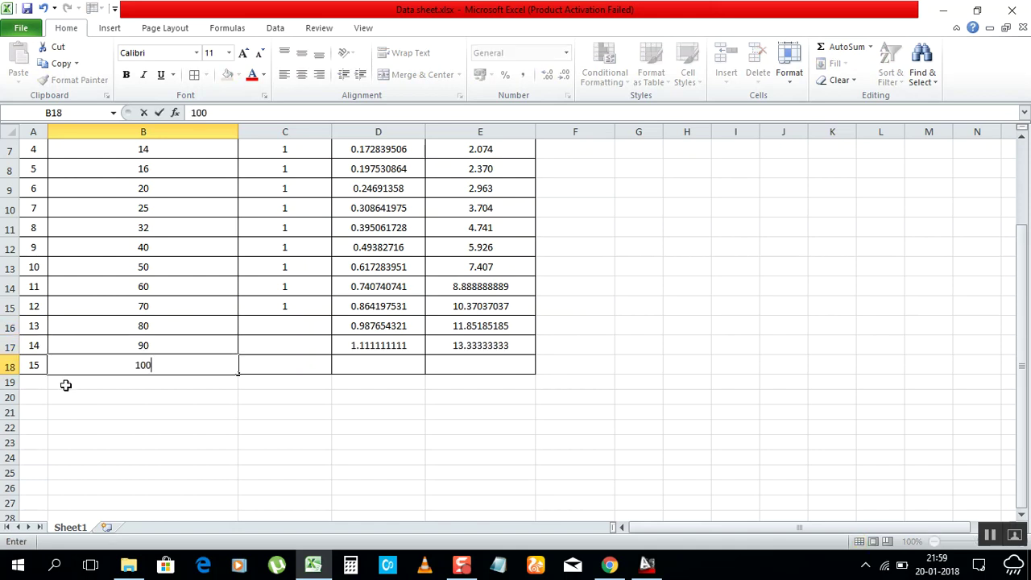
key(Return)
Enter length 1 for each new row in C16:C18.
click(275, 325)
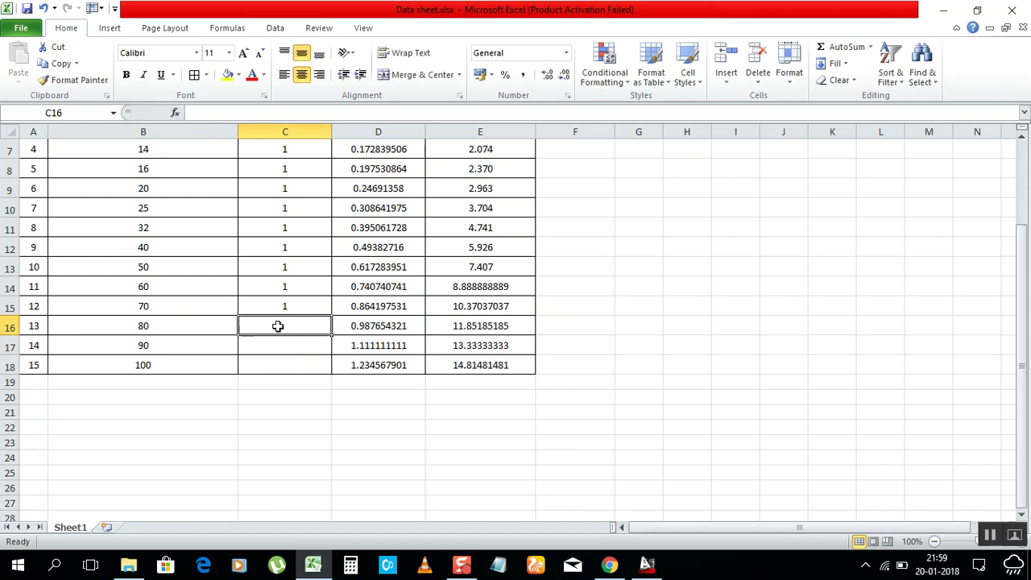
text(1)
key(Return)
text(1)
key(Return)
text(1)
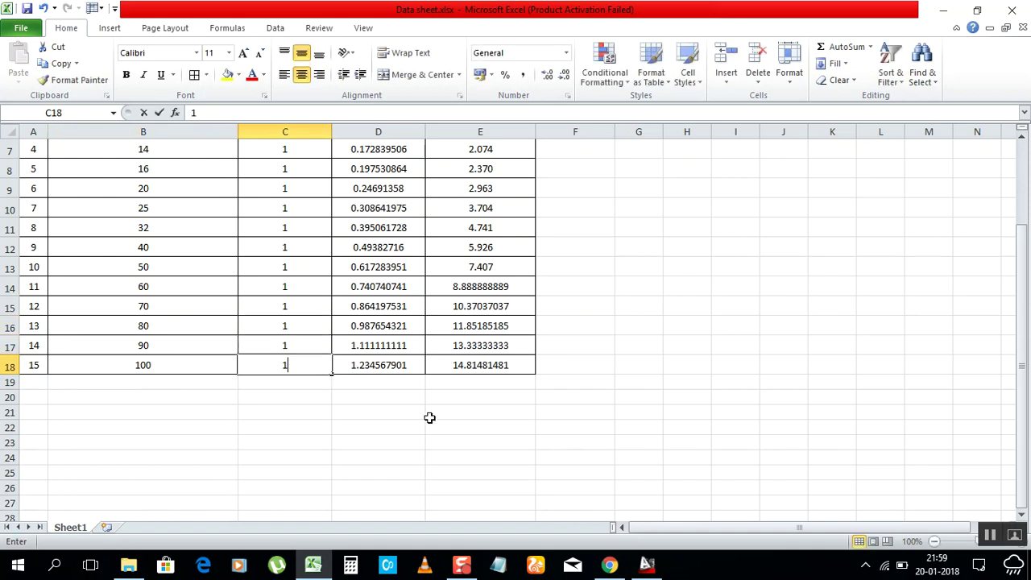
click(240, 414)
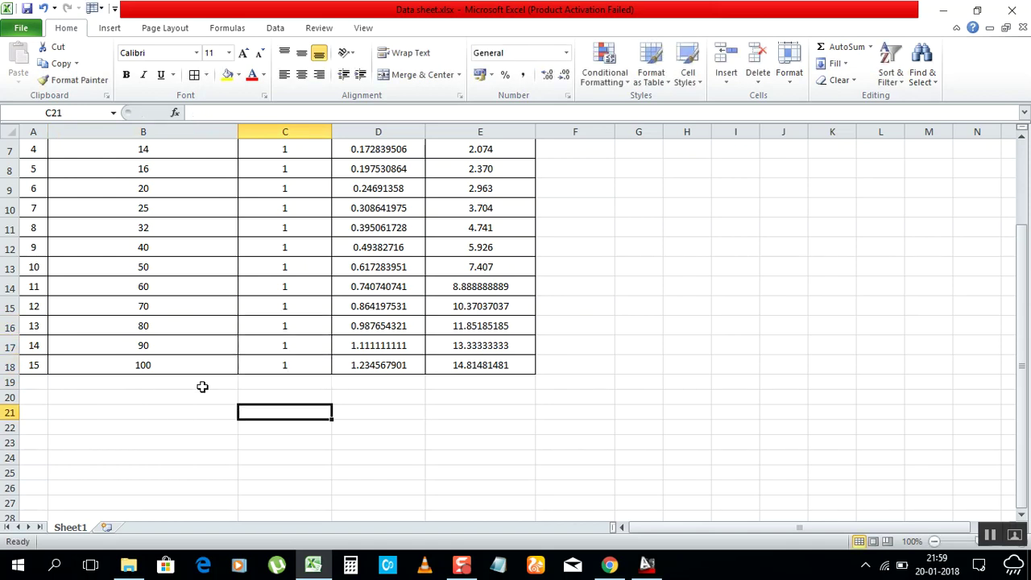
scroll(226, 354, up, 1)
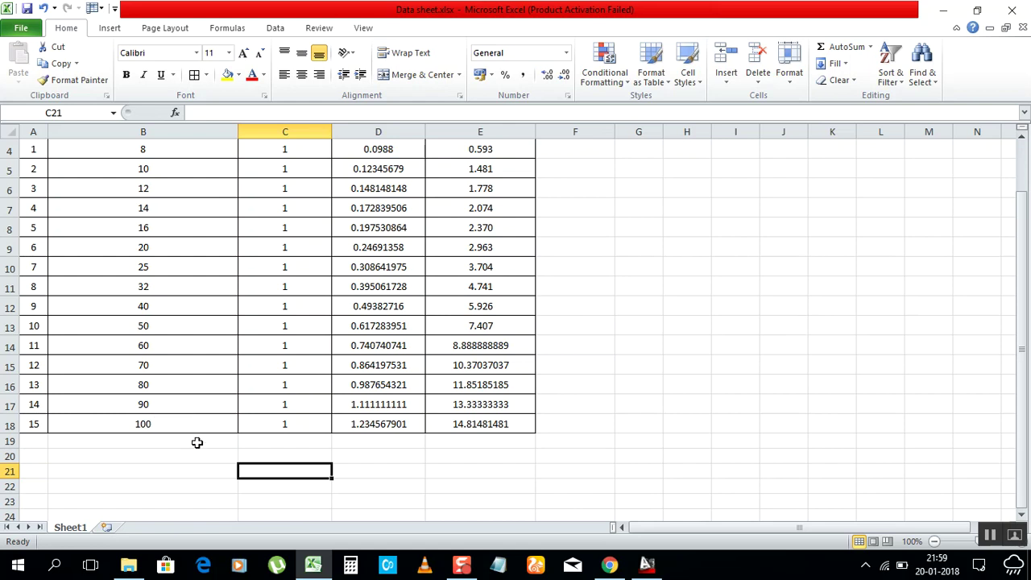
Select an empty cell below the table and return to the AutoCAD drawing.
click(150, 458)
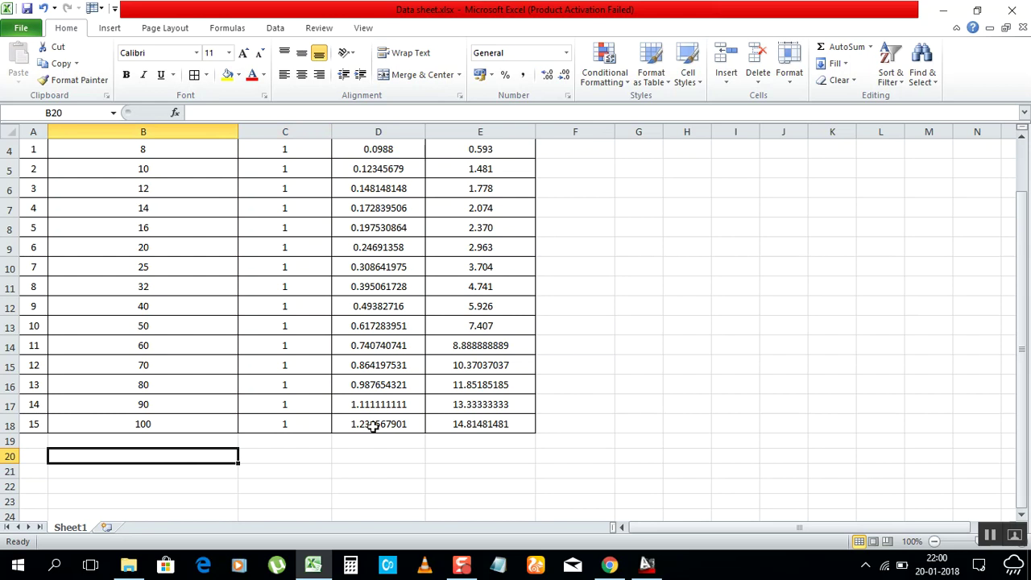
click(648, 567)
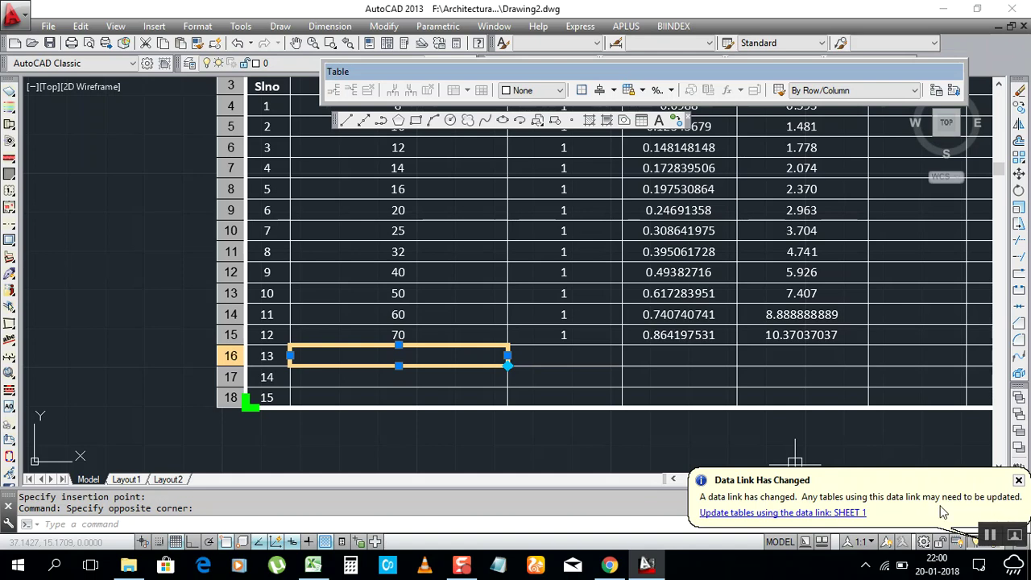
Clear the table cell selection and bring Excel's Data sheet.xlsx back to the front.
key(Escape)
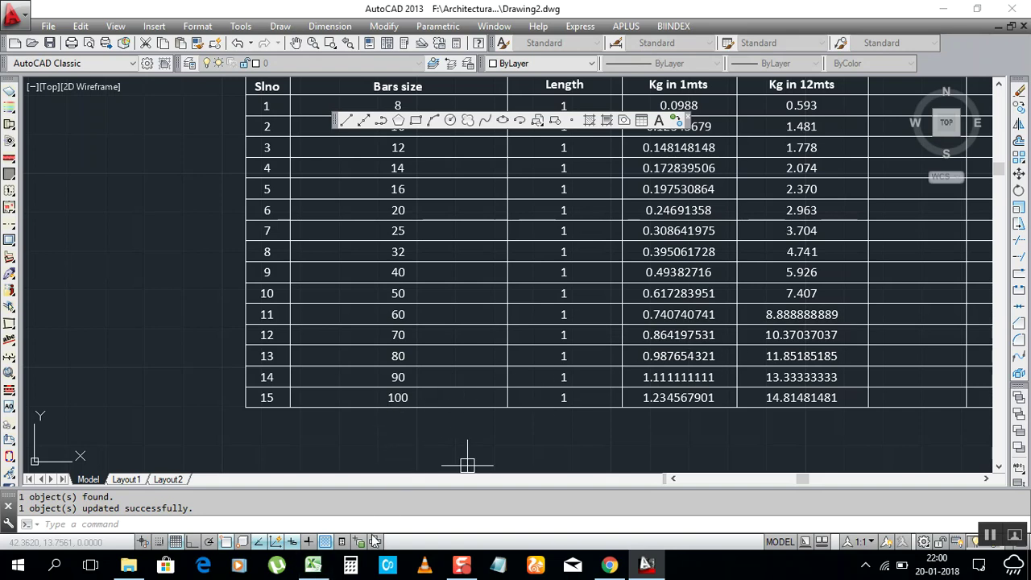
click(313, 564)
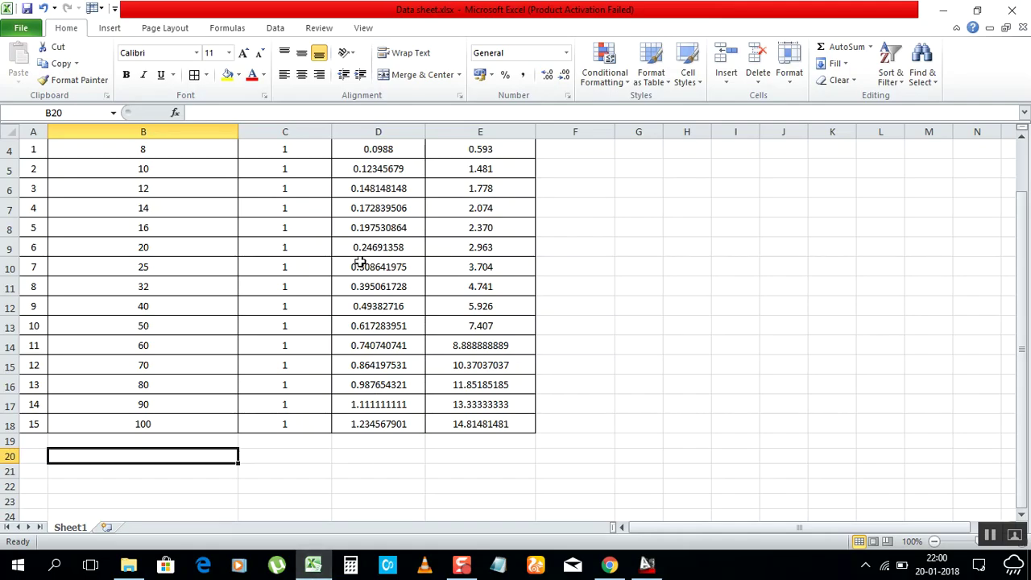
Review rows 16–18 in Excel, then return to Drawing2.dwg showing all 15 bar sizes.
scroll(322, 257, down, 2)
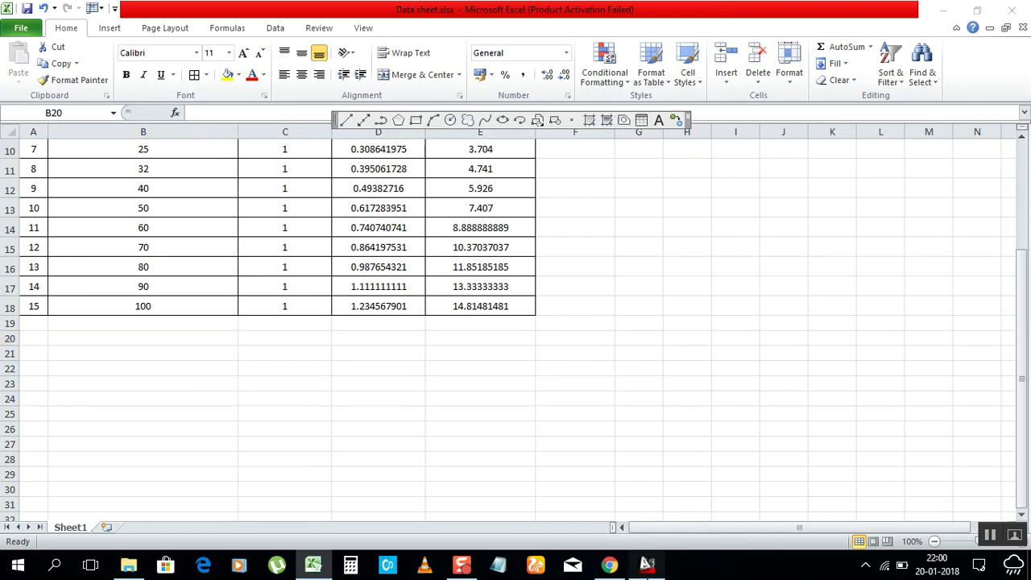
click(647, 564)
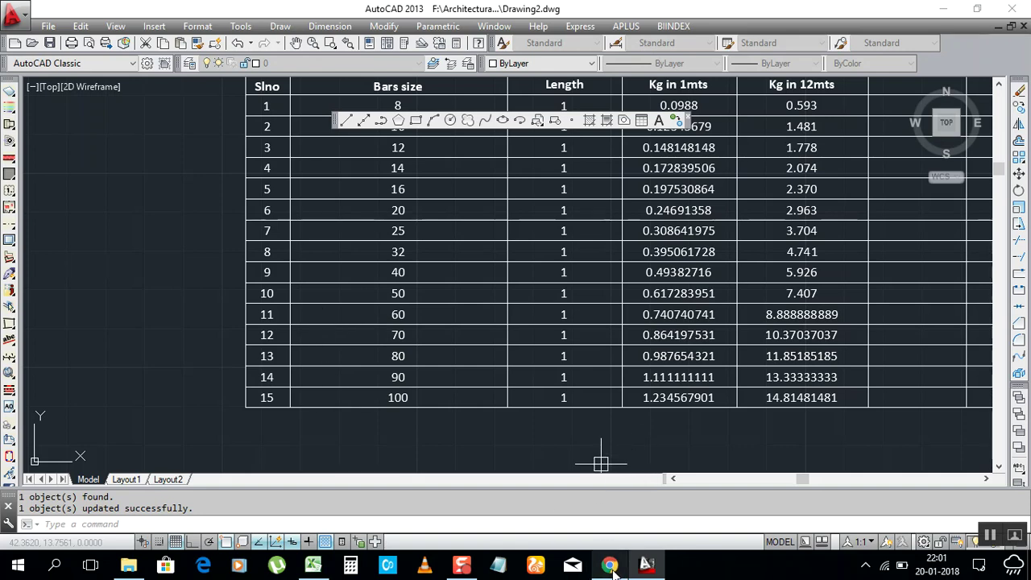
mouse_move(613, 569)
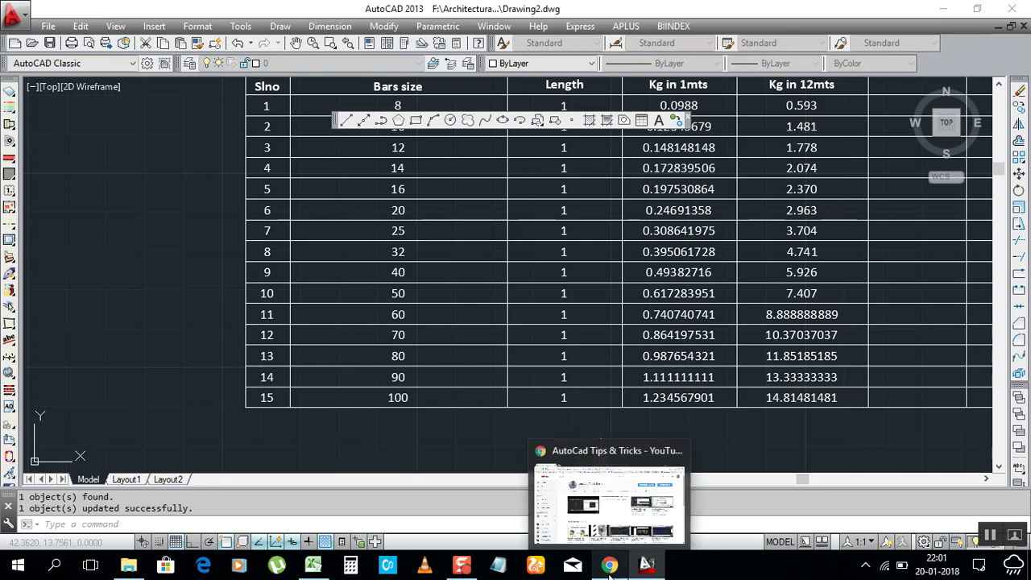
Show the AutoCad Tips & Tricks channel's VIDEOS page in Chrome and browse the grid.
click(610, 567)
scroll(520, 306, down, 1)
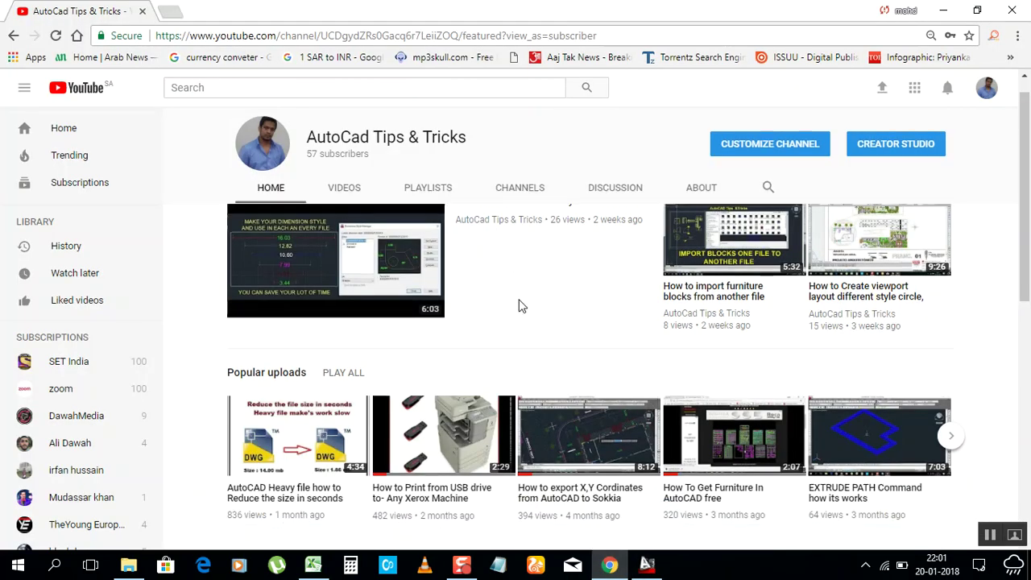
scroll(653, 278, up, 1)
click(363, 197)
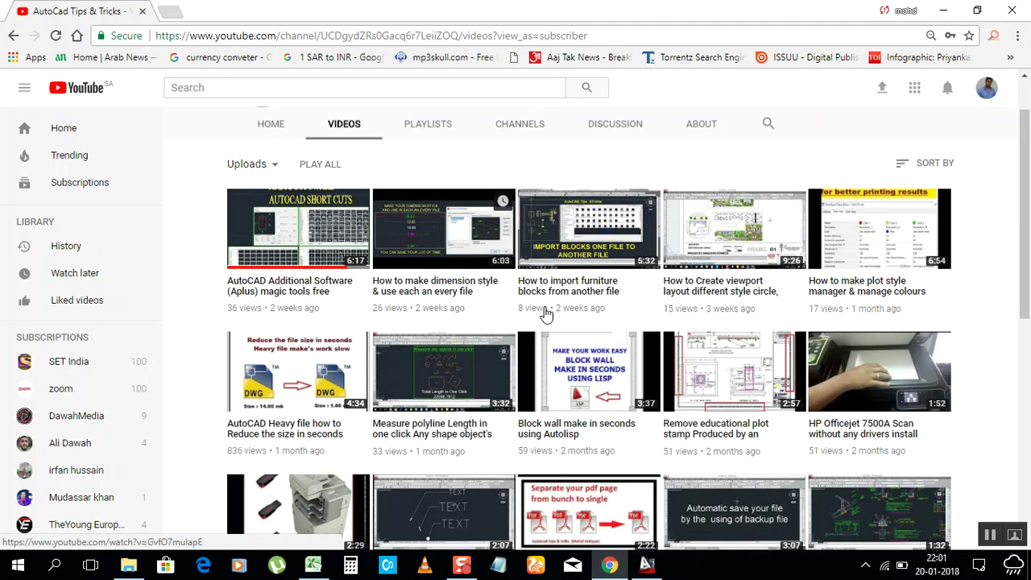
scroll(341, 373, down, 1)
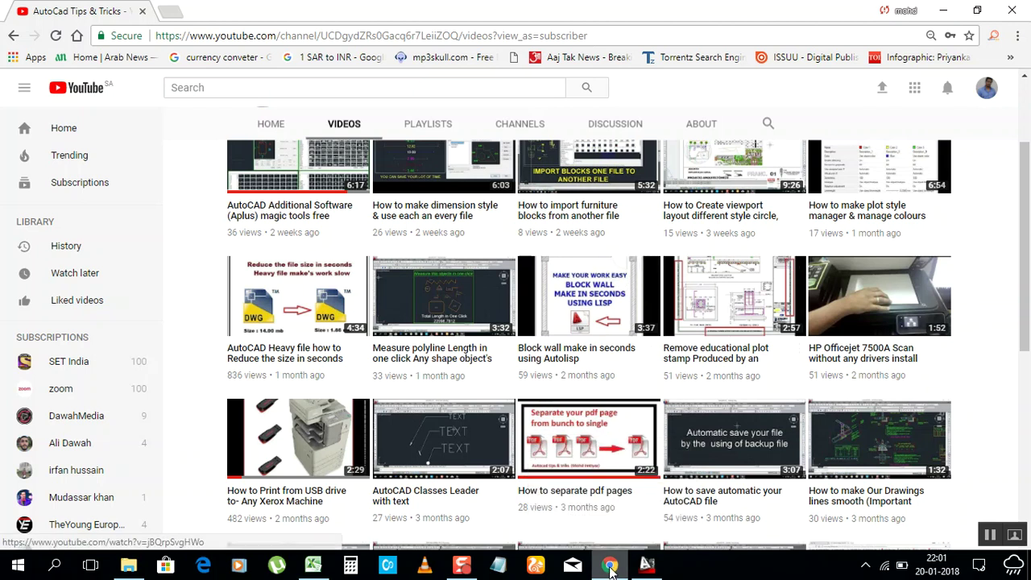
Briefly reveal the AutoCAD drawing, then bring the YouTube videos page back.
mouse_move(610, 569)
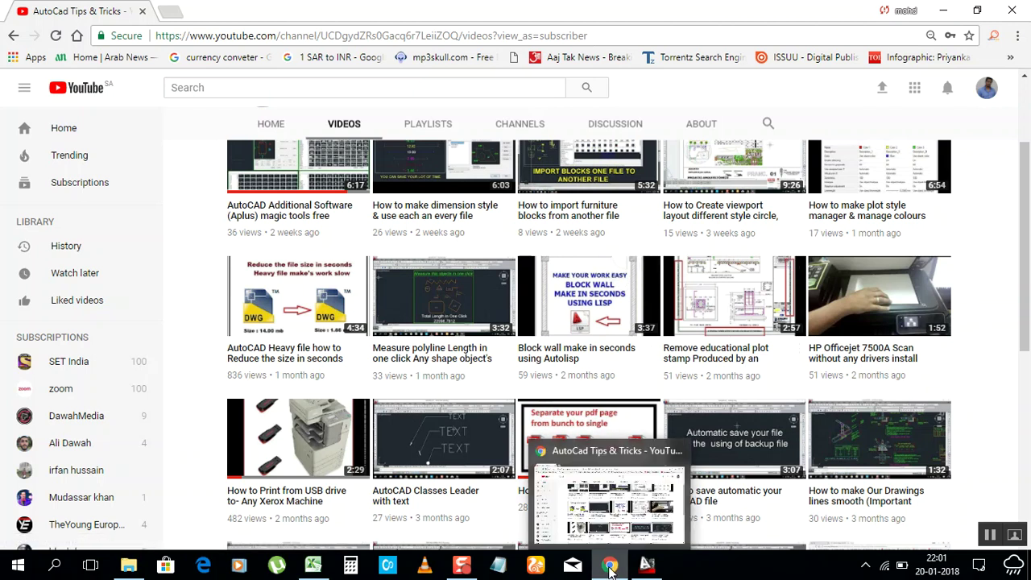
click(610, 570)
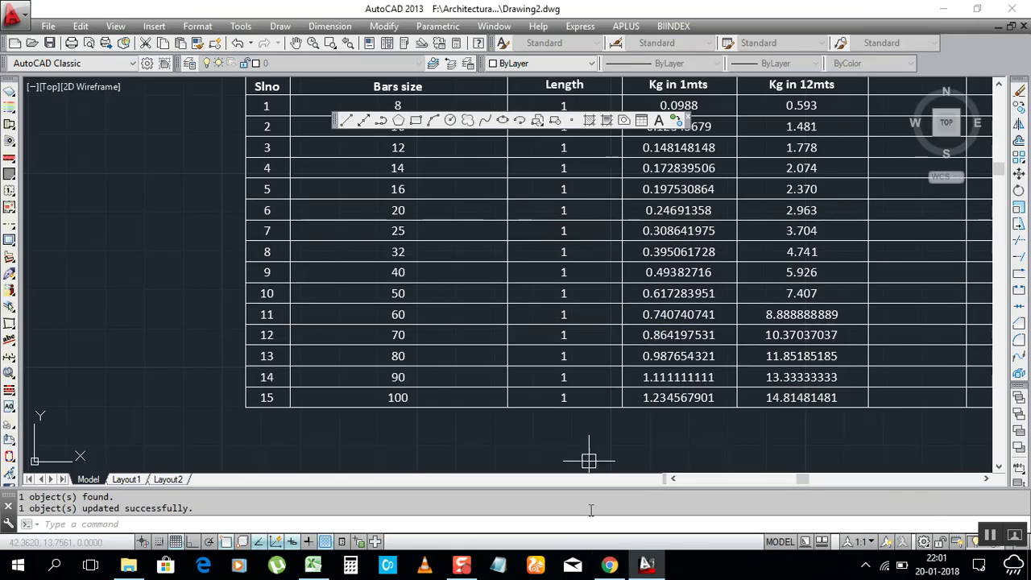
mouse_move(610, 570)
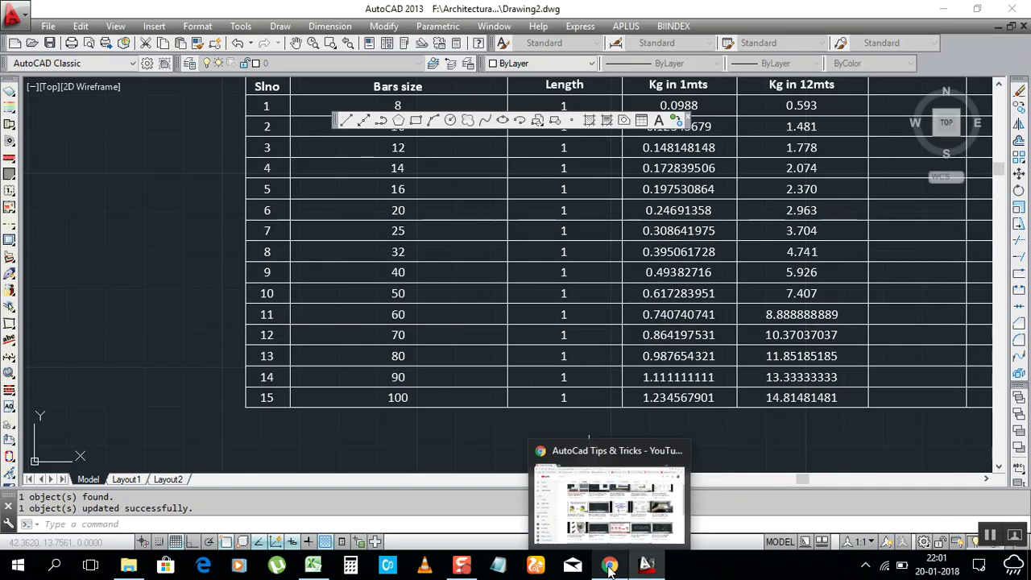
click(610, 570)
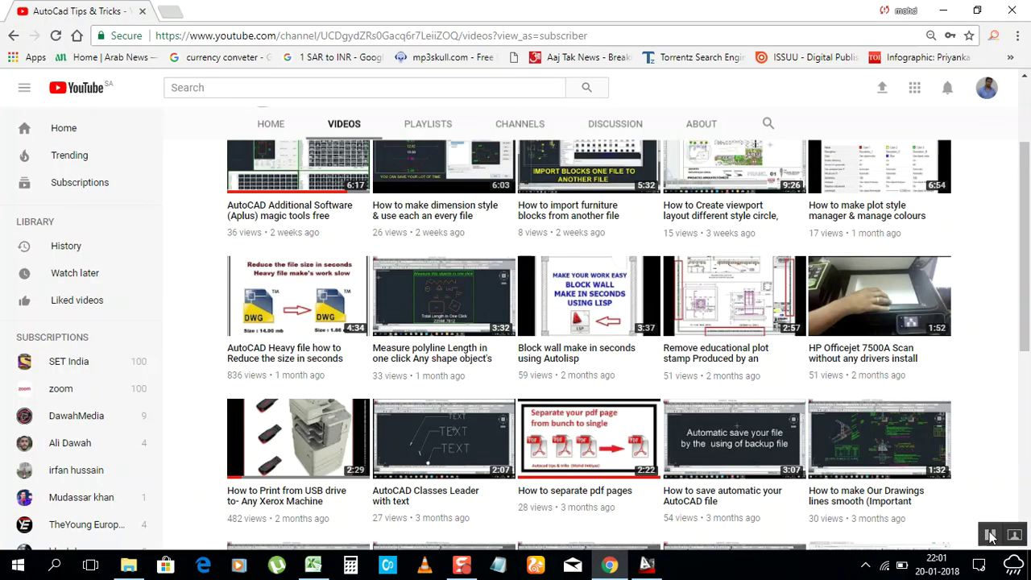